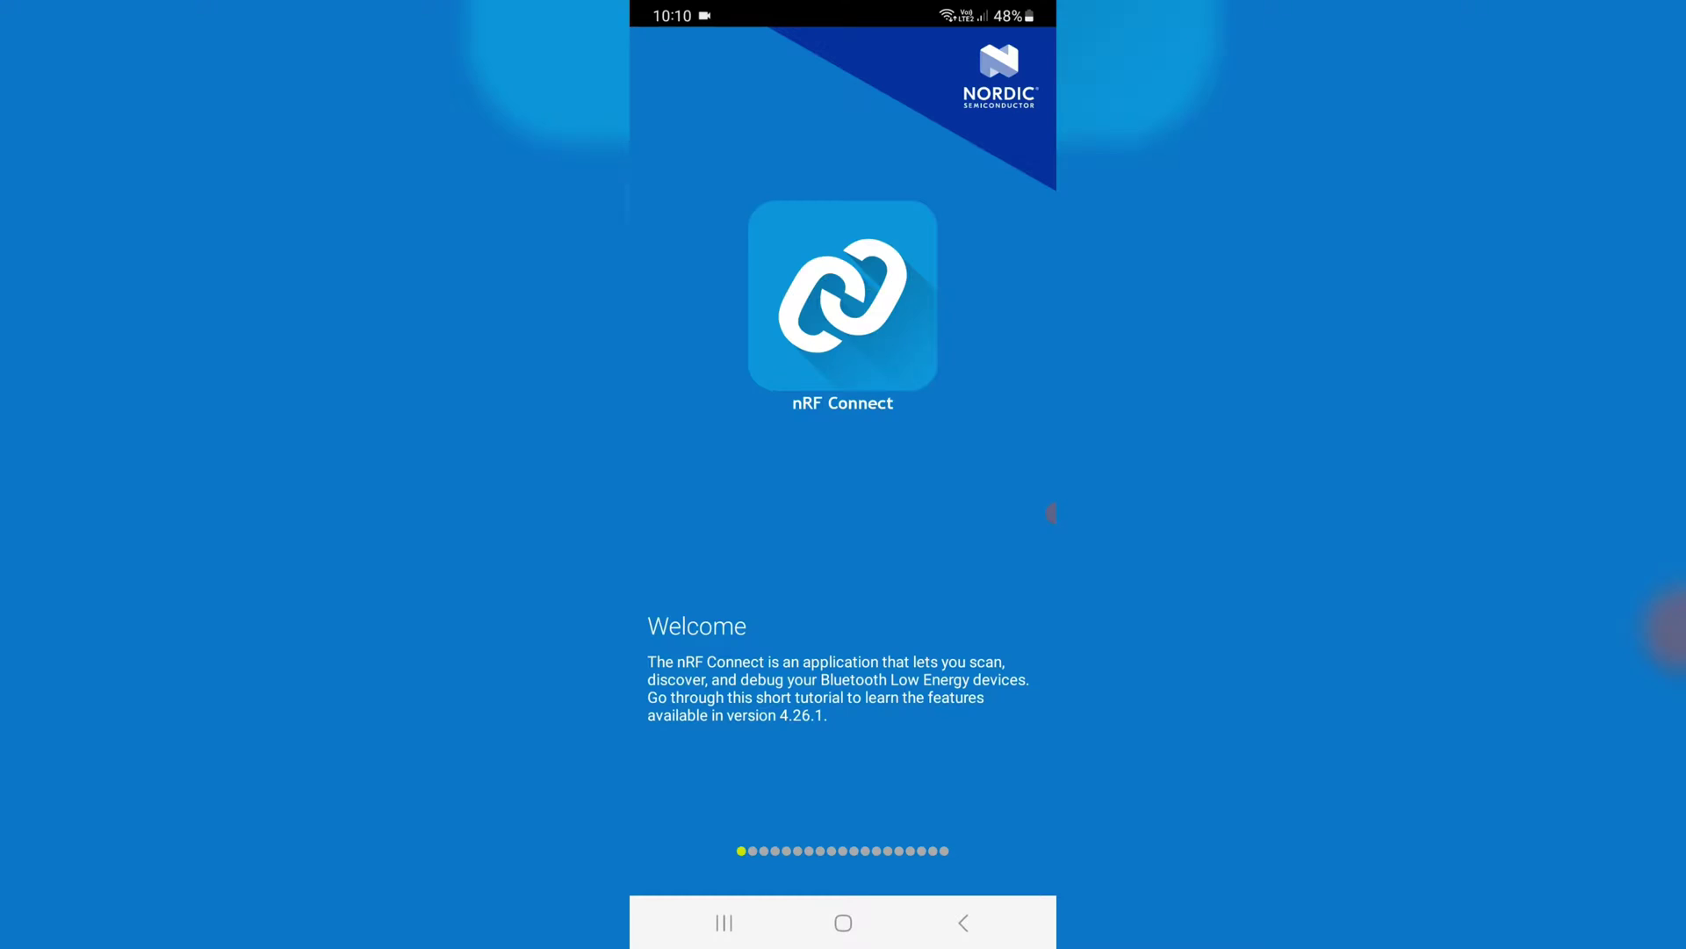
# - Swipe past nRF Connect's tutorial pages and answer the notification permission prompt
pyautogui.moveTo(976, 527); pyautogui.dragTo(712, 528)
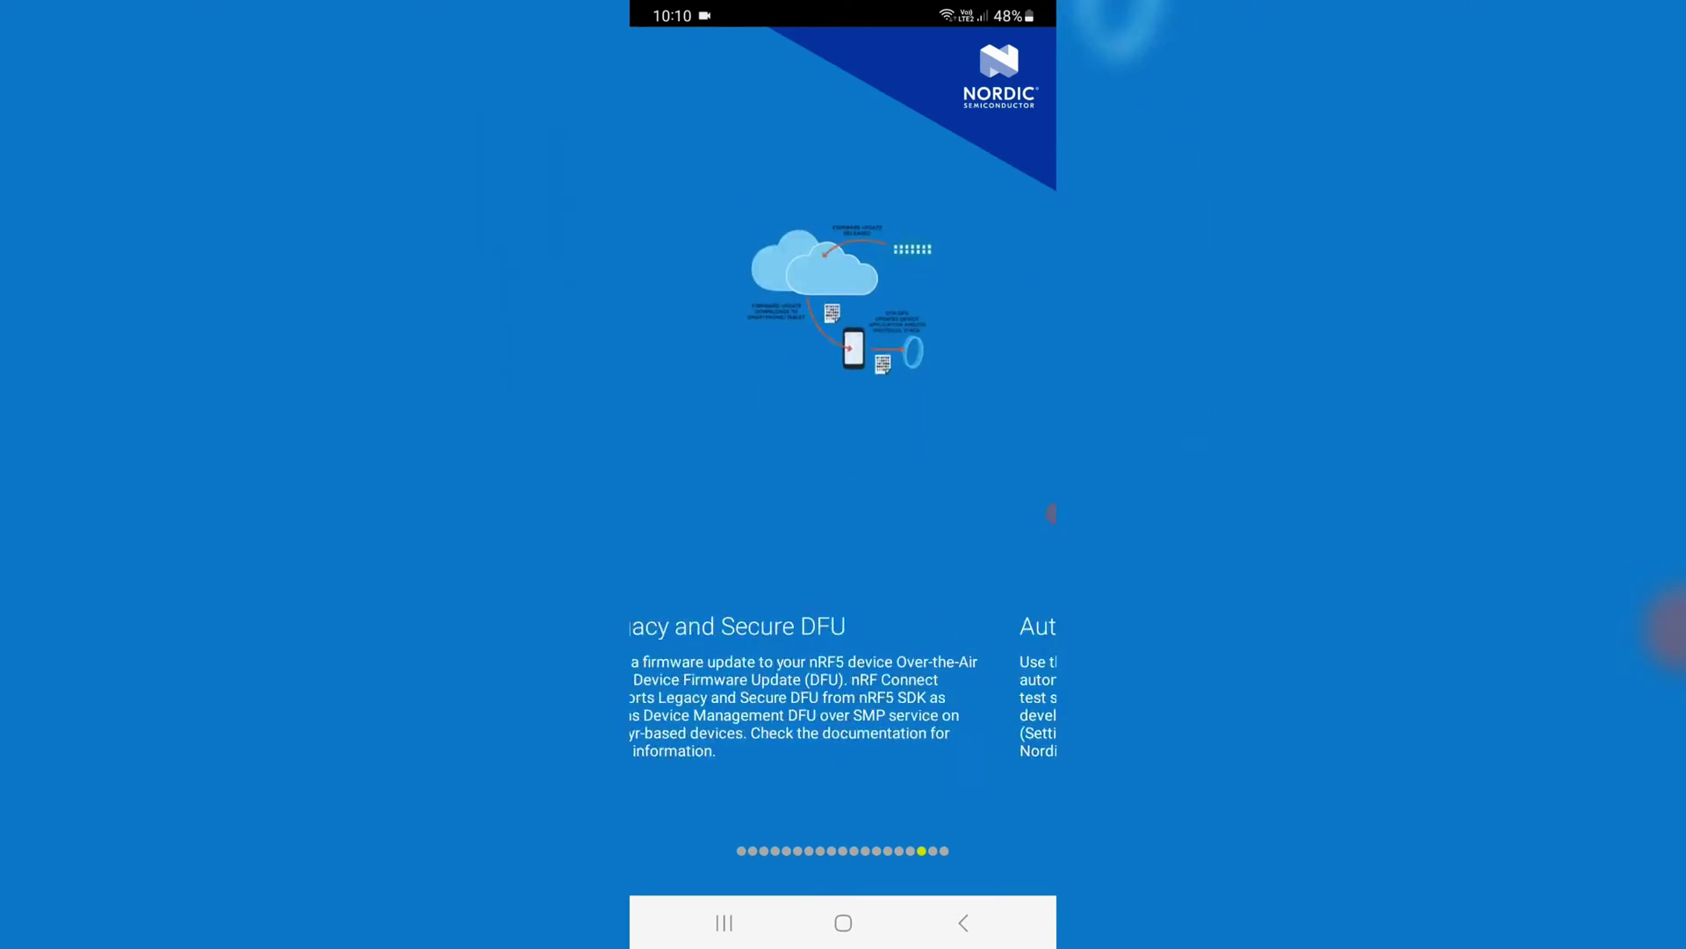
pyautogui.moveTo(975, 527); pyautogui.dragTo(712, 527)
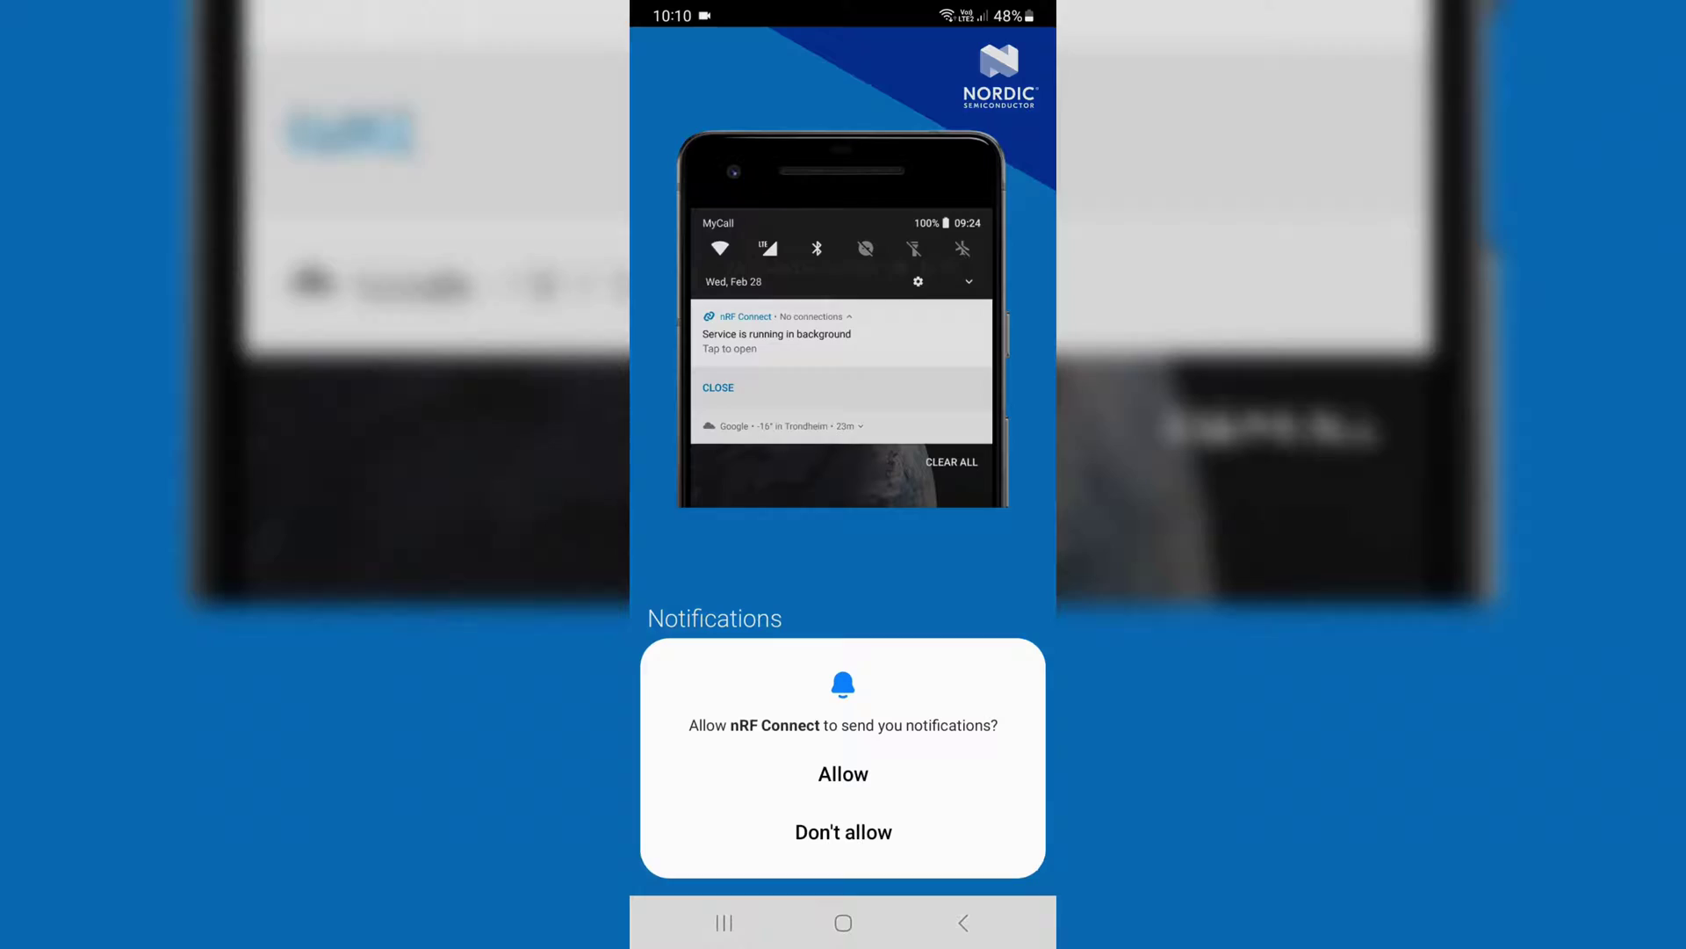
pyautogui.click(843, 769)
# - Finish the tutorial and look over the Scanner, Bonded and Advertiser tabs
pyautogui.click(1006, 862)
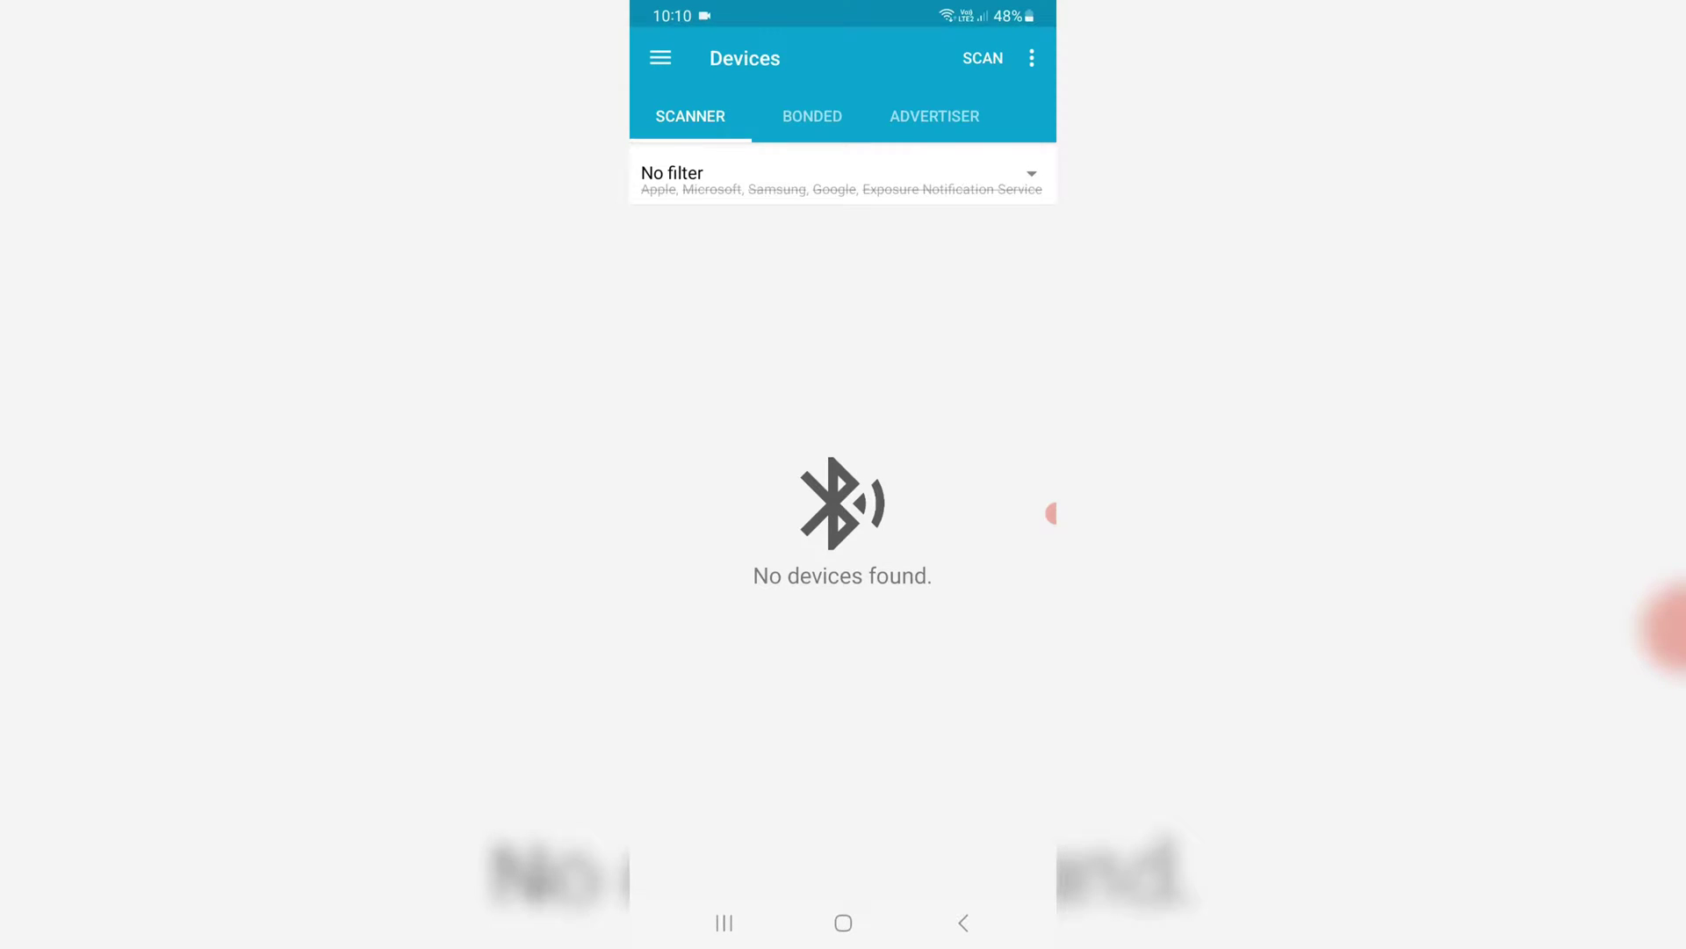
pyautogui.click(935, 116)
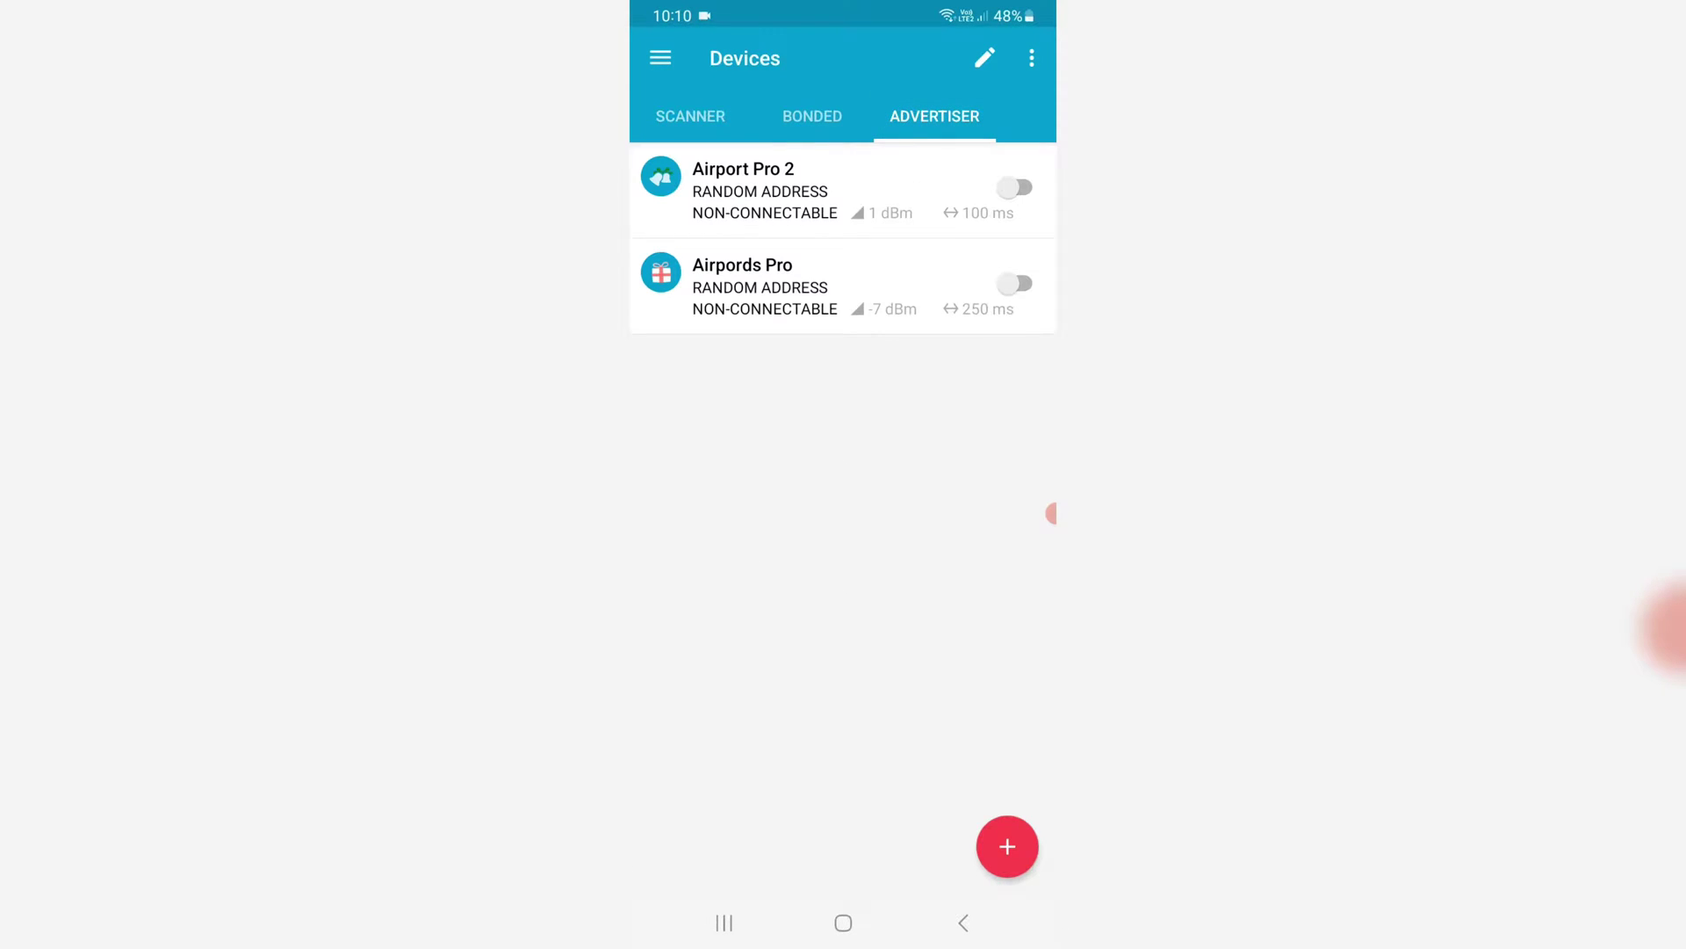
pyautogui.click(691, 116)
pyautogui.click(811, 116)
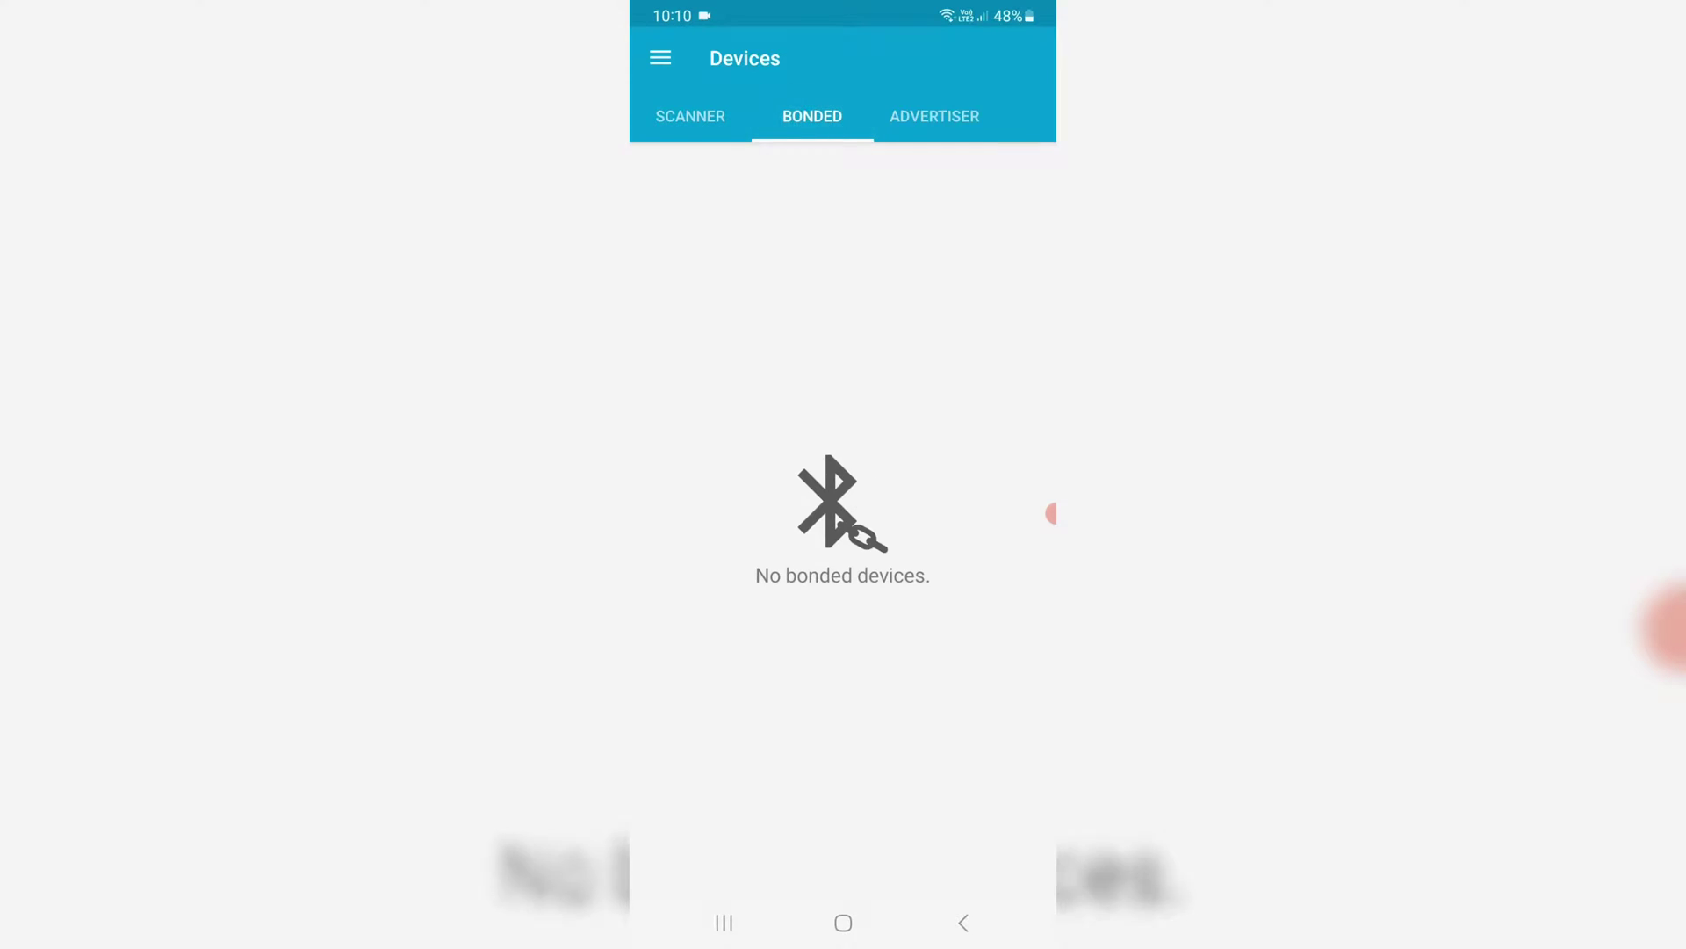
pyautogui.click(934, 116)
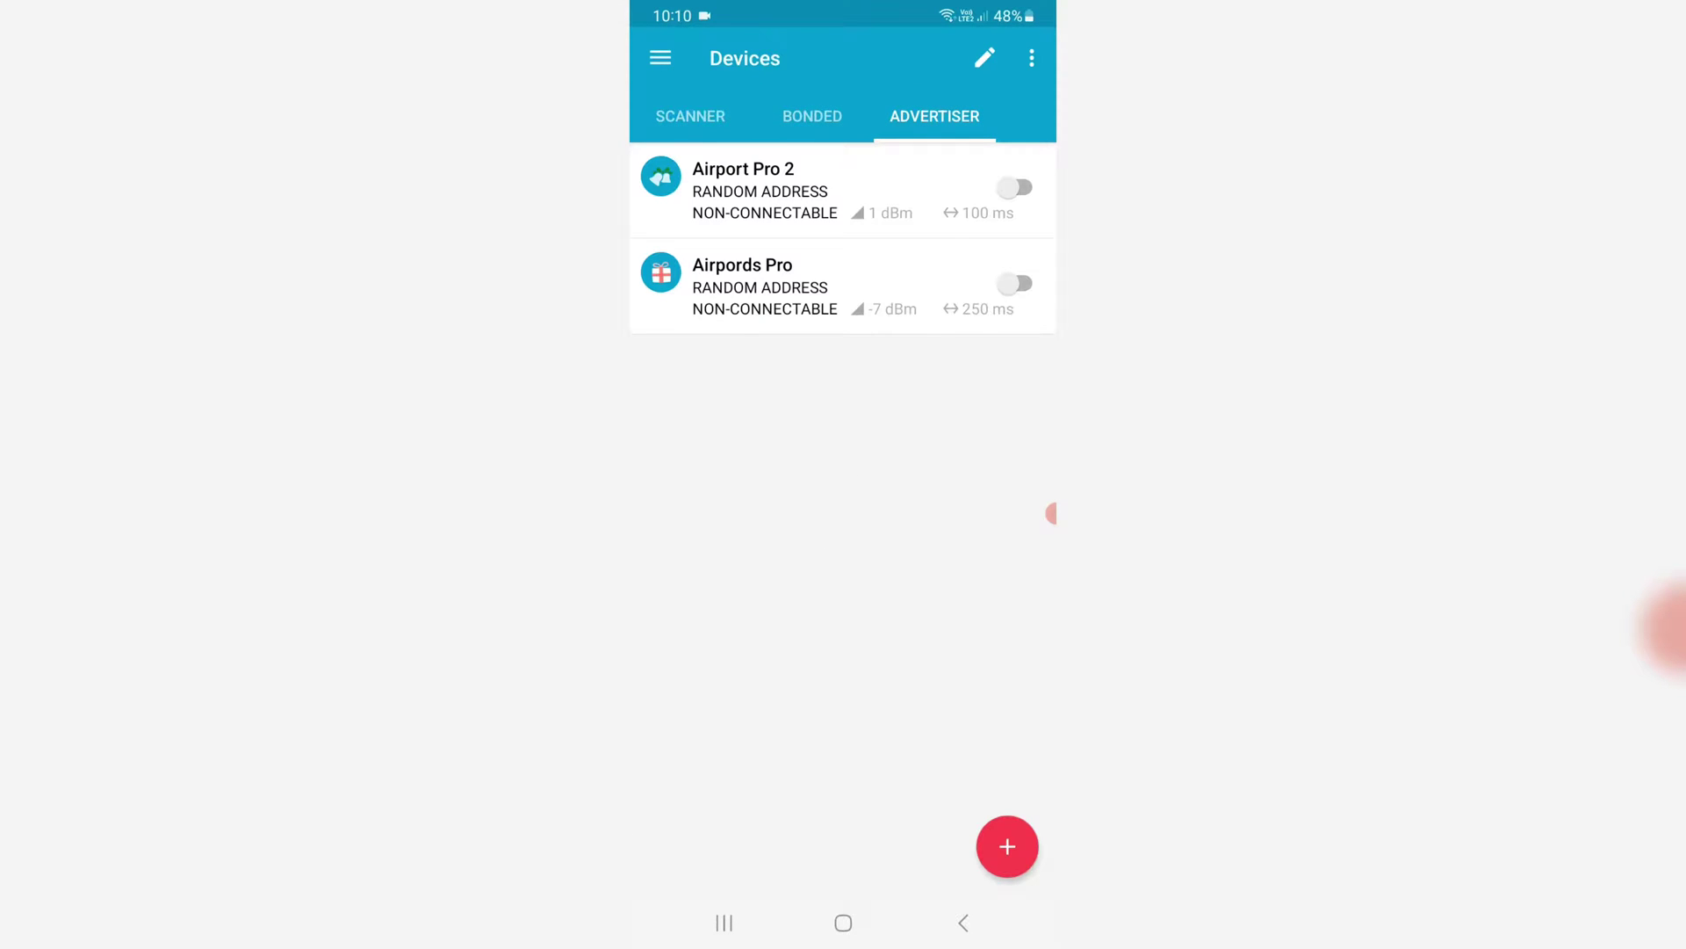
# - Briefly advertise Airport Pro 2 until manually stopped, then turn it off
pyautogui.click(1014, 188)
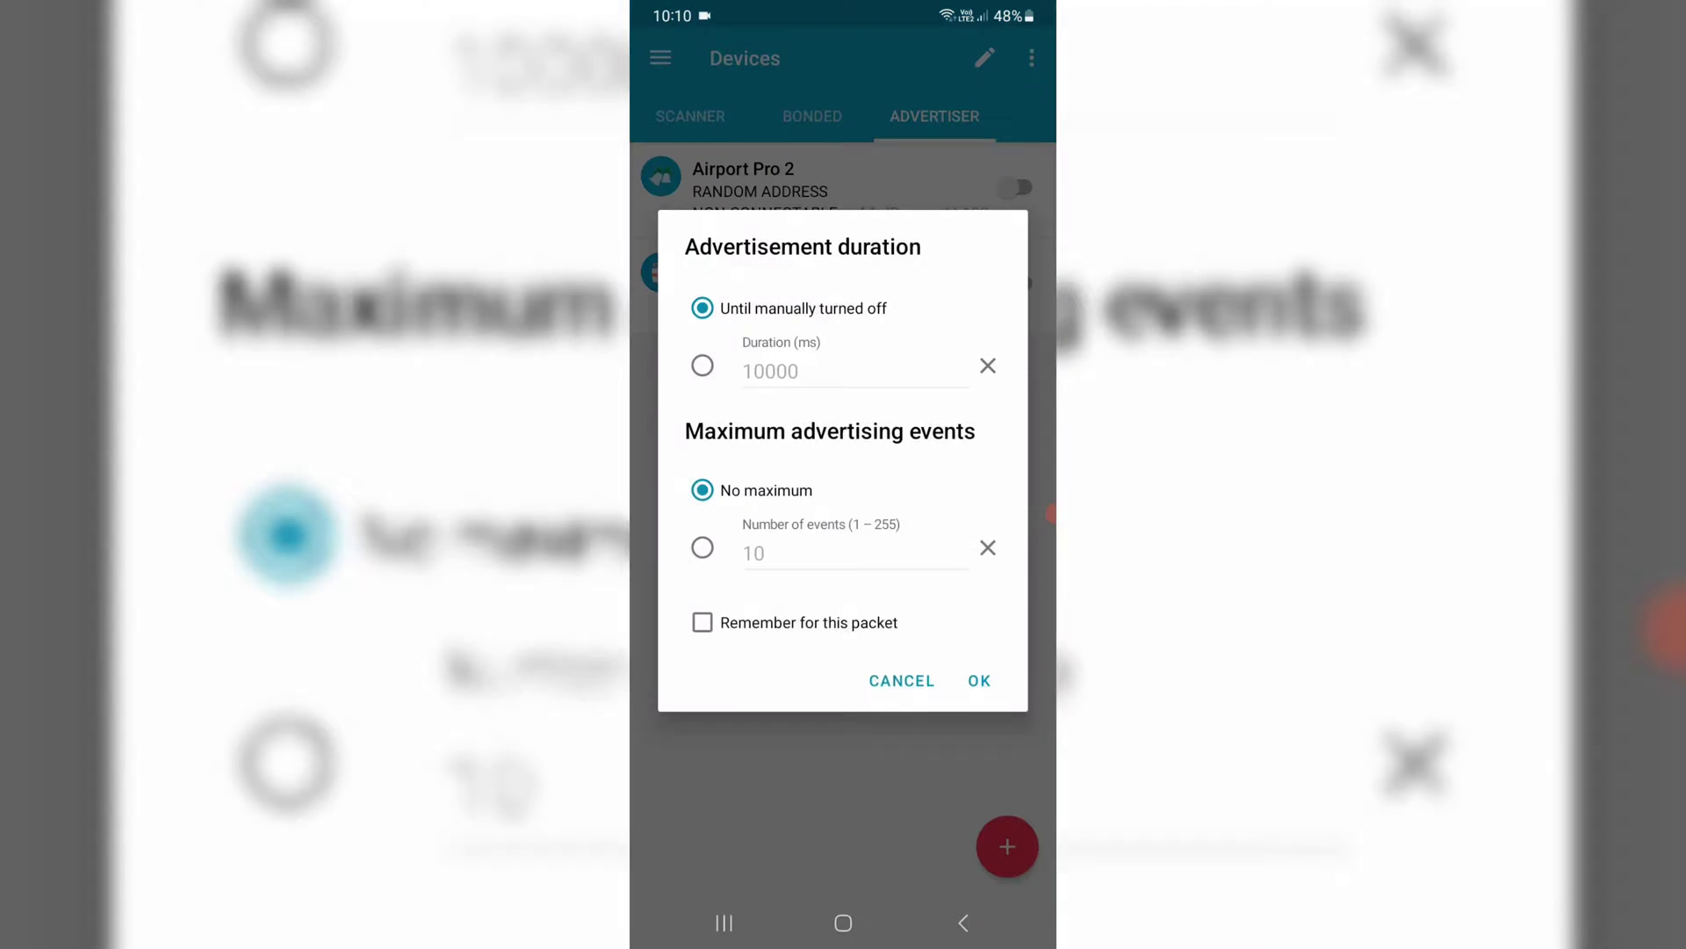
pyautogui.click(979, 681)
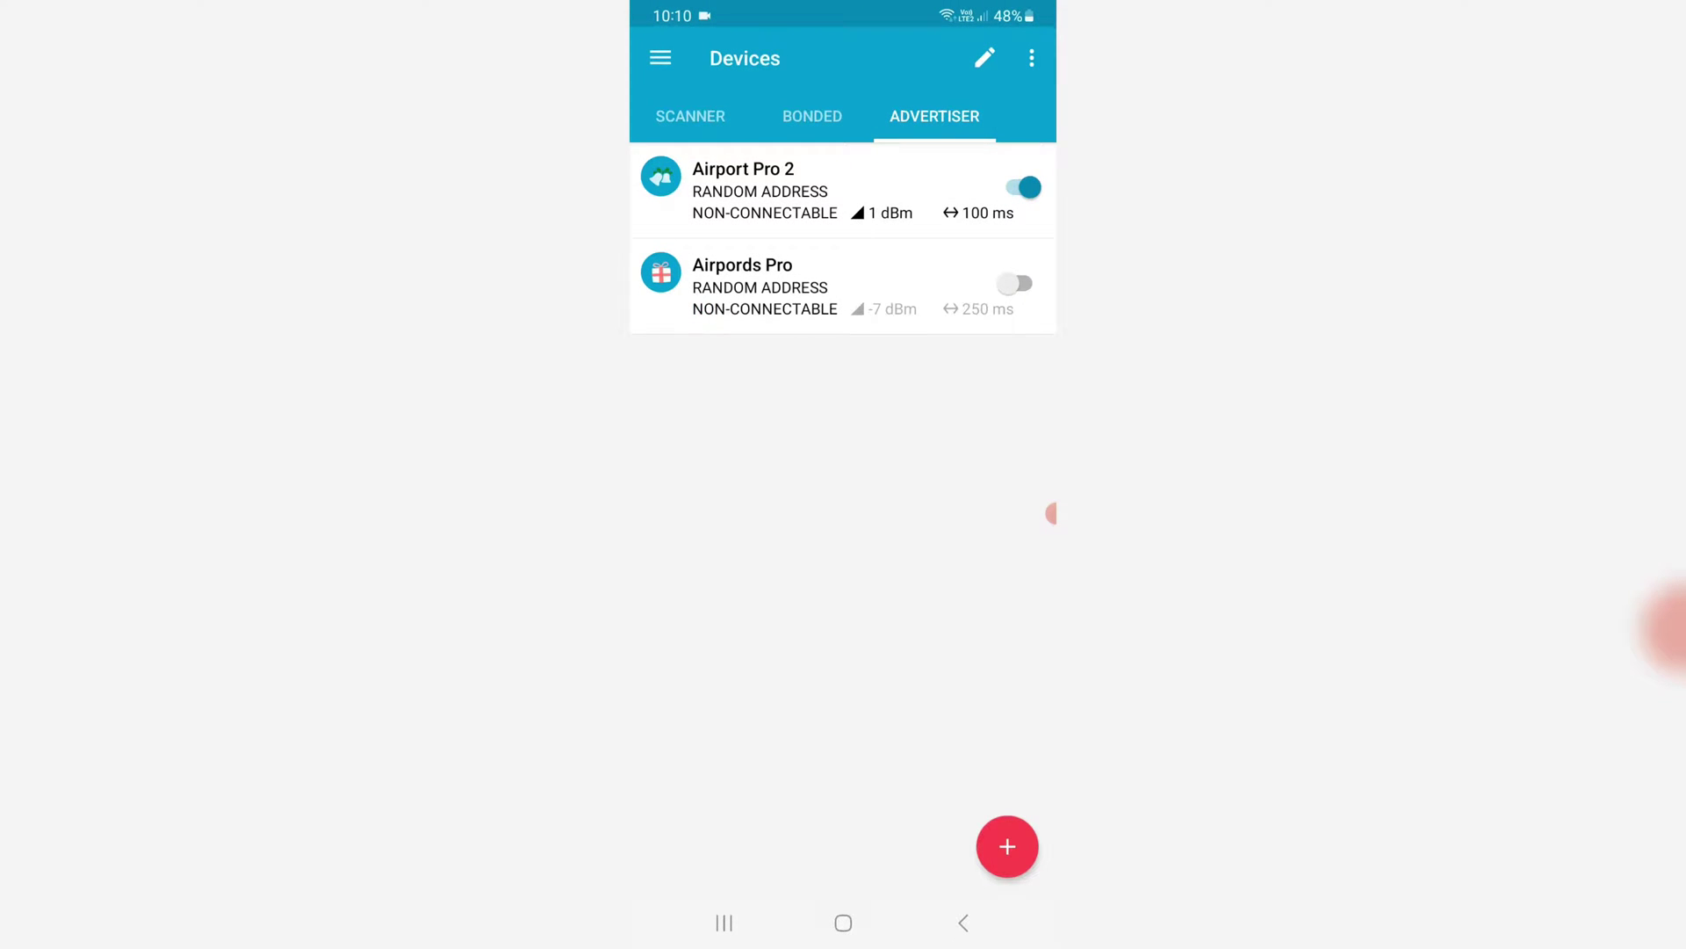
pyautogui.click(1022, 188)
# - View Airport Pro 2's manufacturer data in Bluetooth Core 4.1 format, then begin a new packet
pyautogui.click(817, 192)
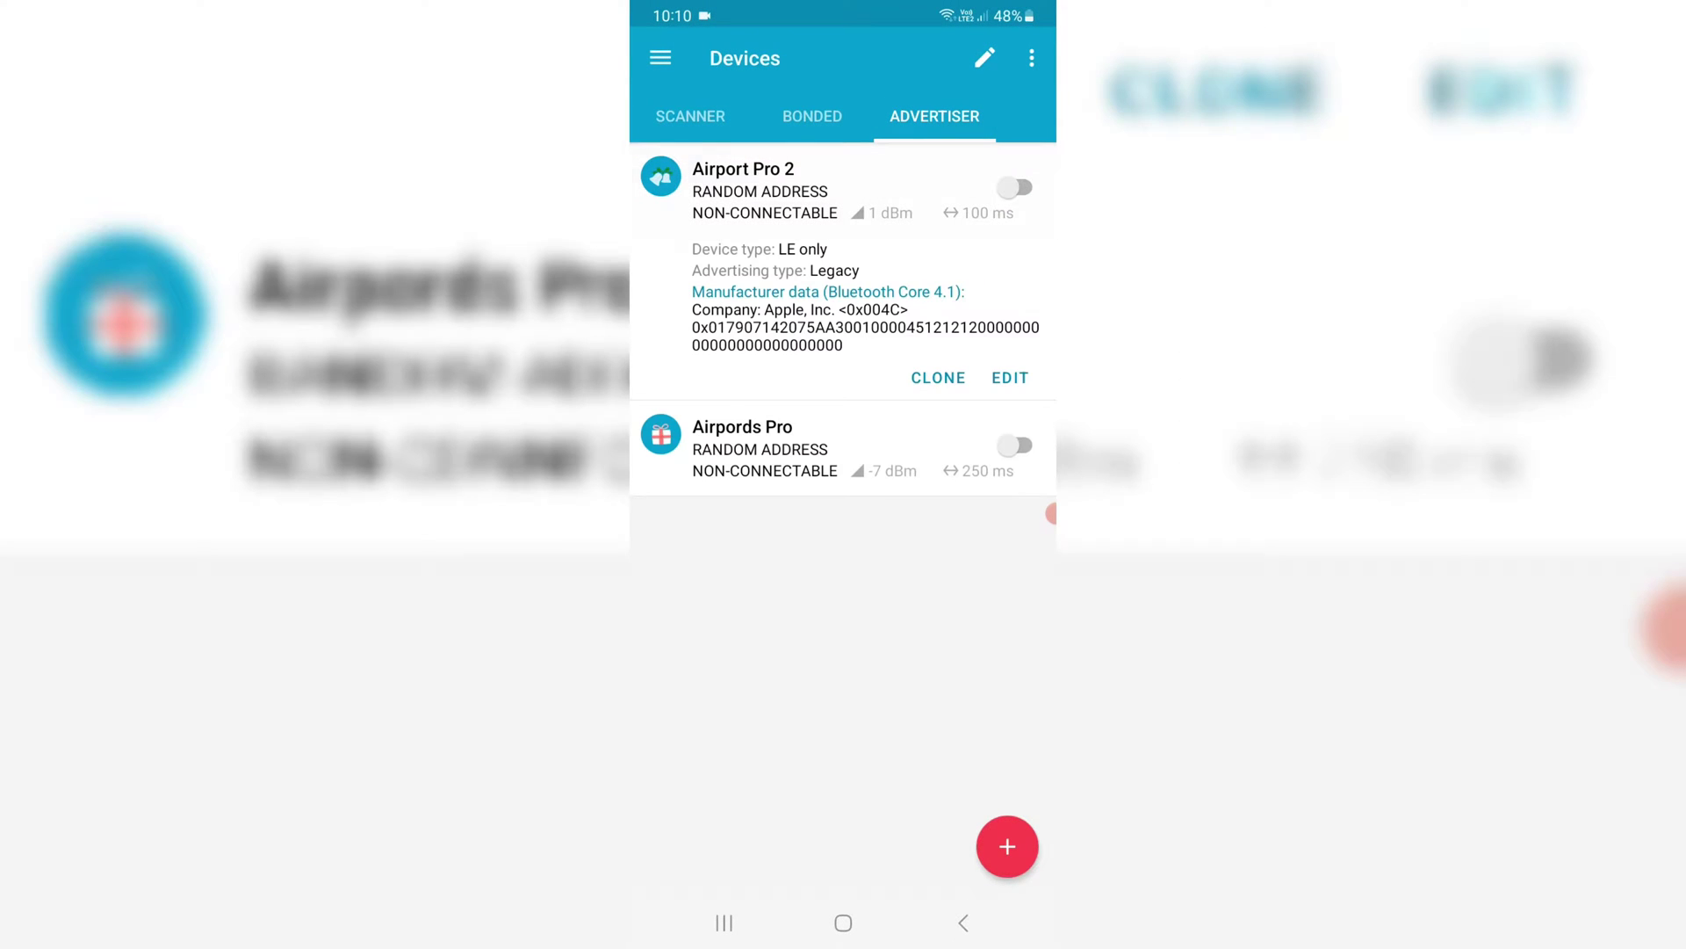
pyautogui.click(865, 317)
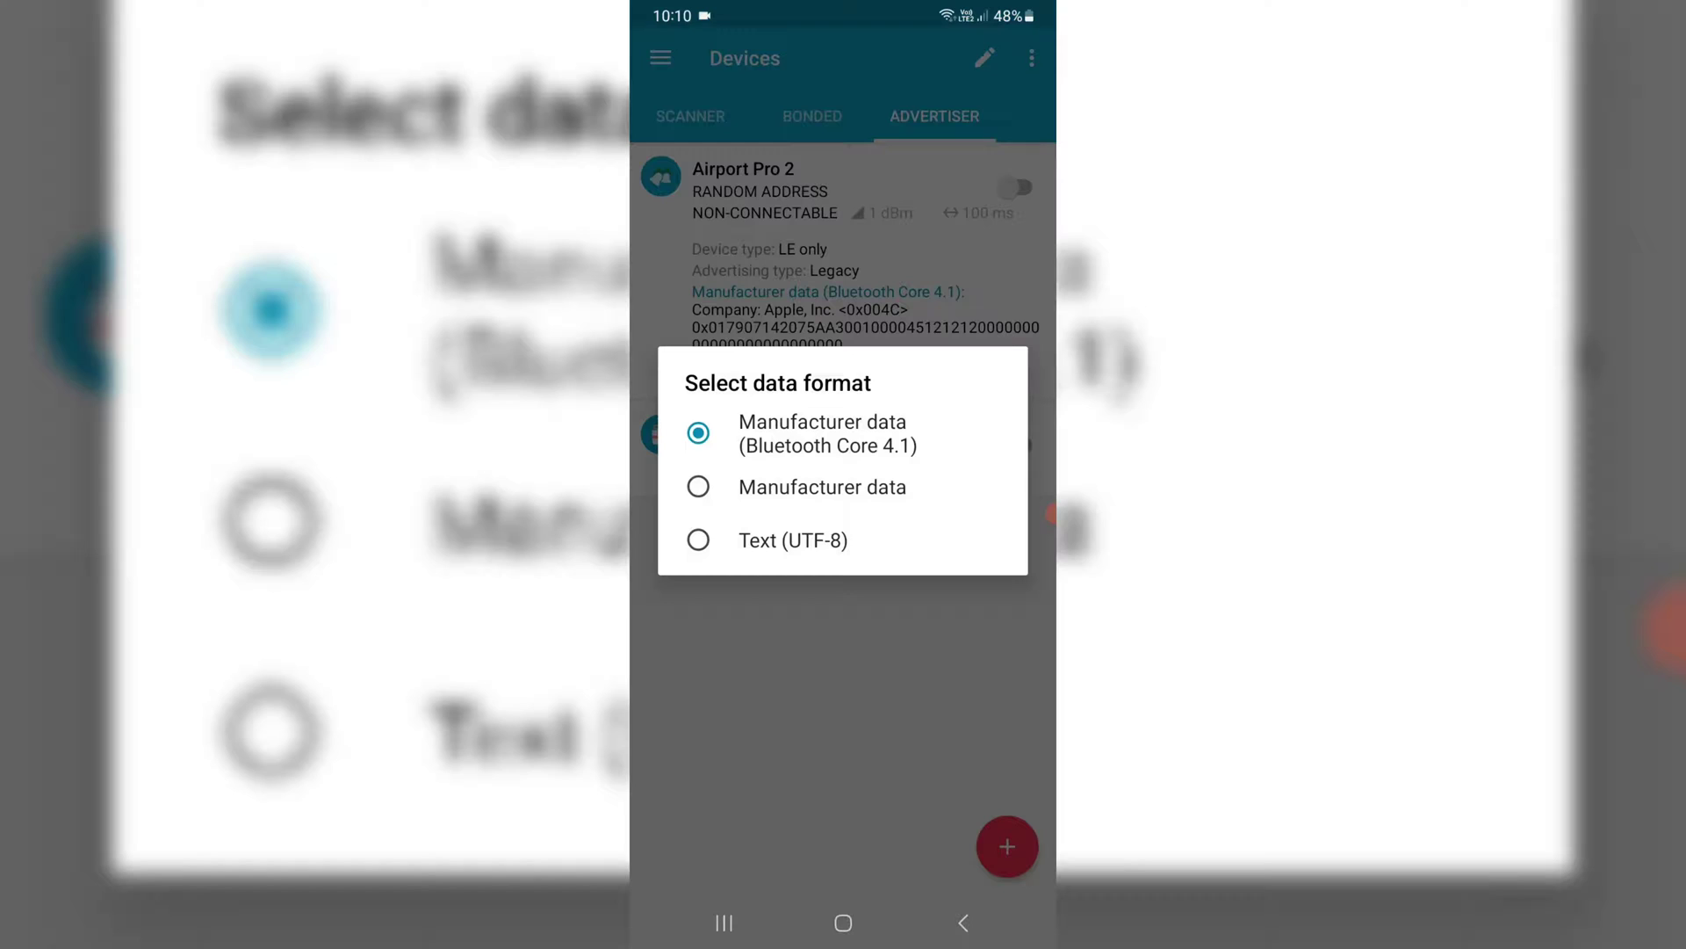
pyautogui.click(791, 433)
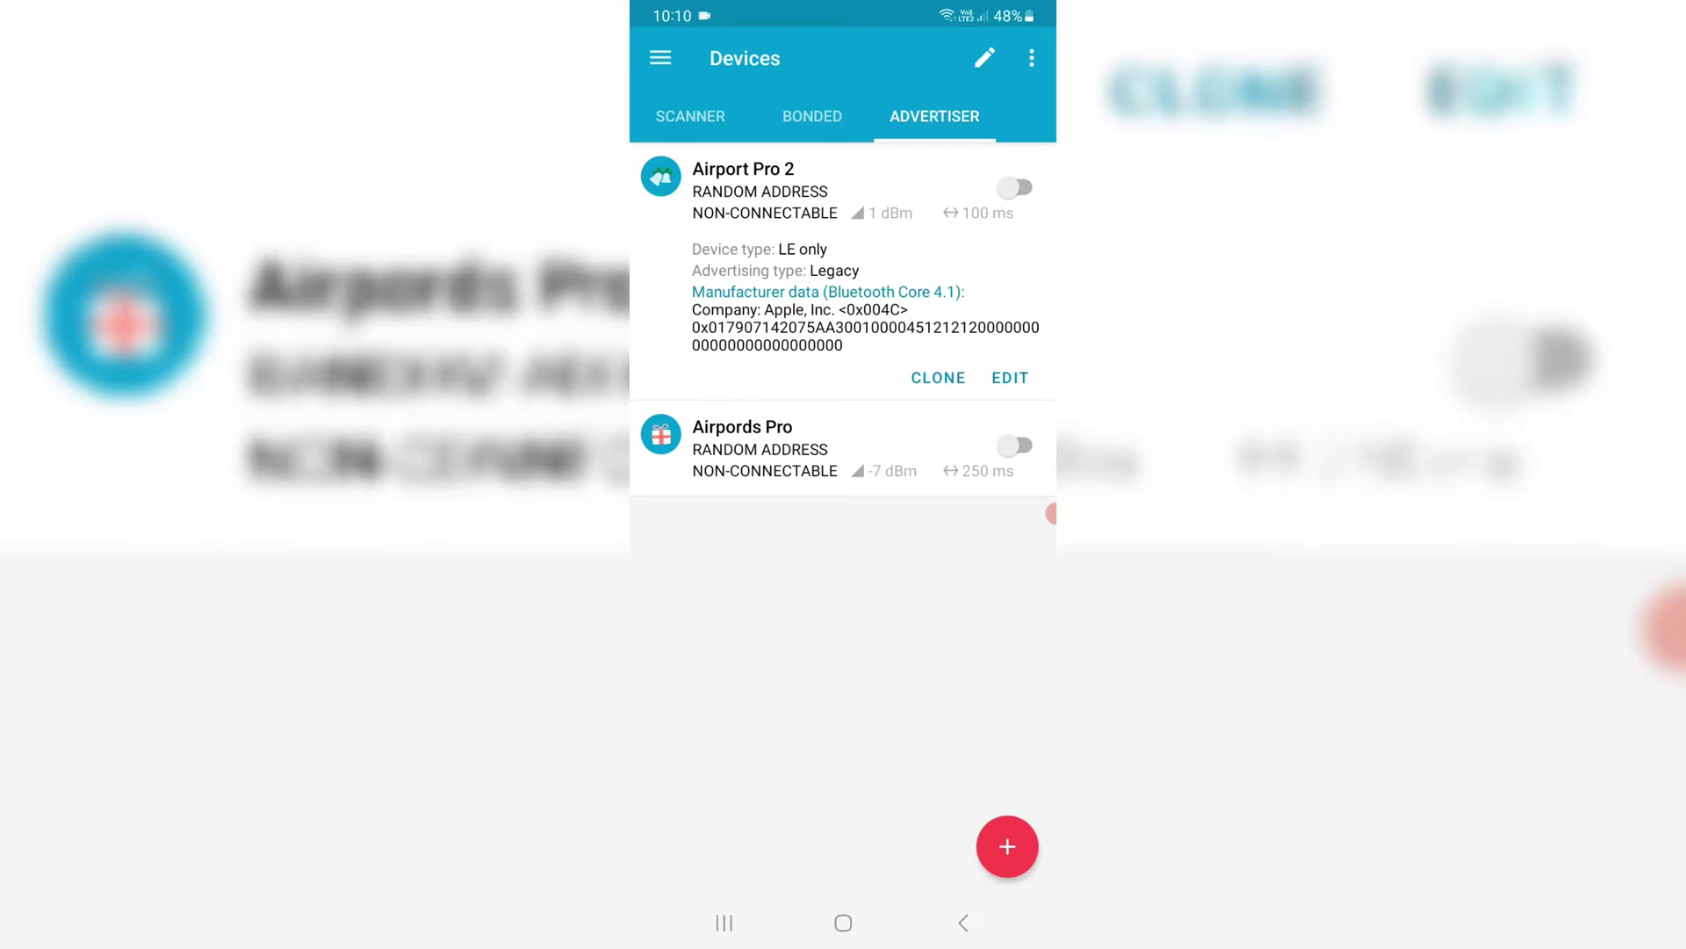
pyautogui.click(1007, 846)
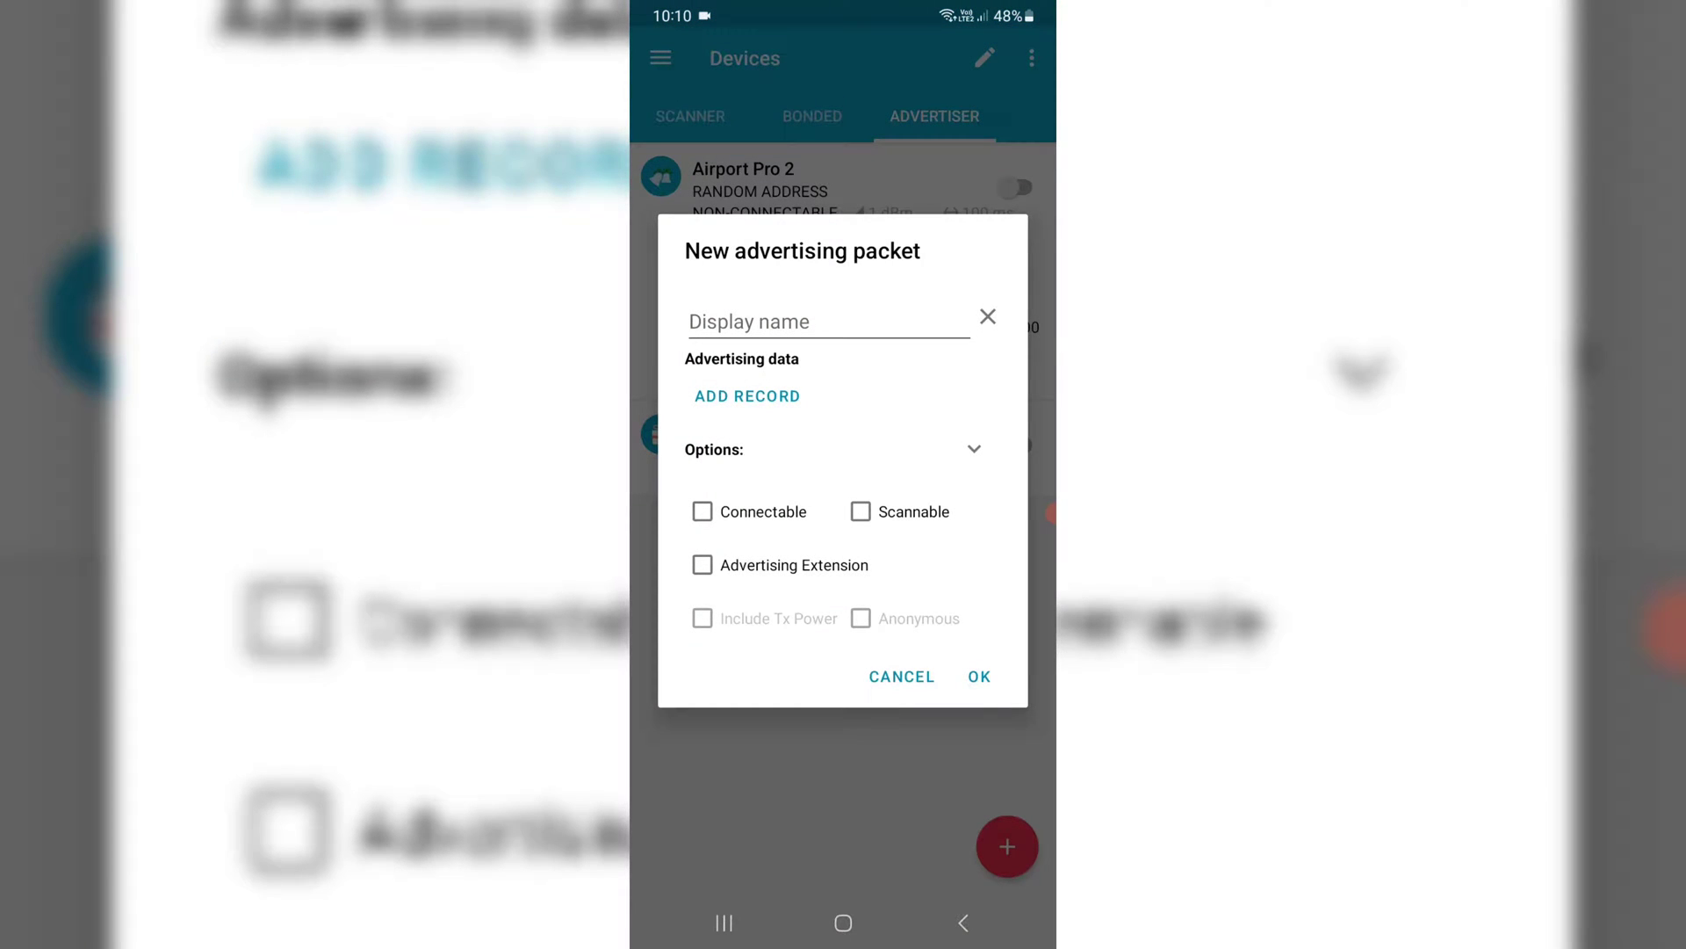
# - Browse the available record types and edit the new packet's advertising interval under Options
pyautogui.click(747, 395)
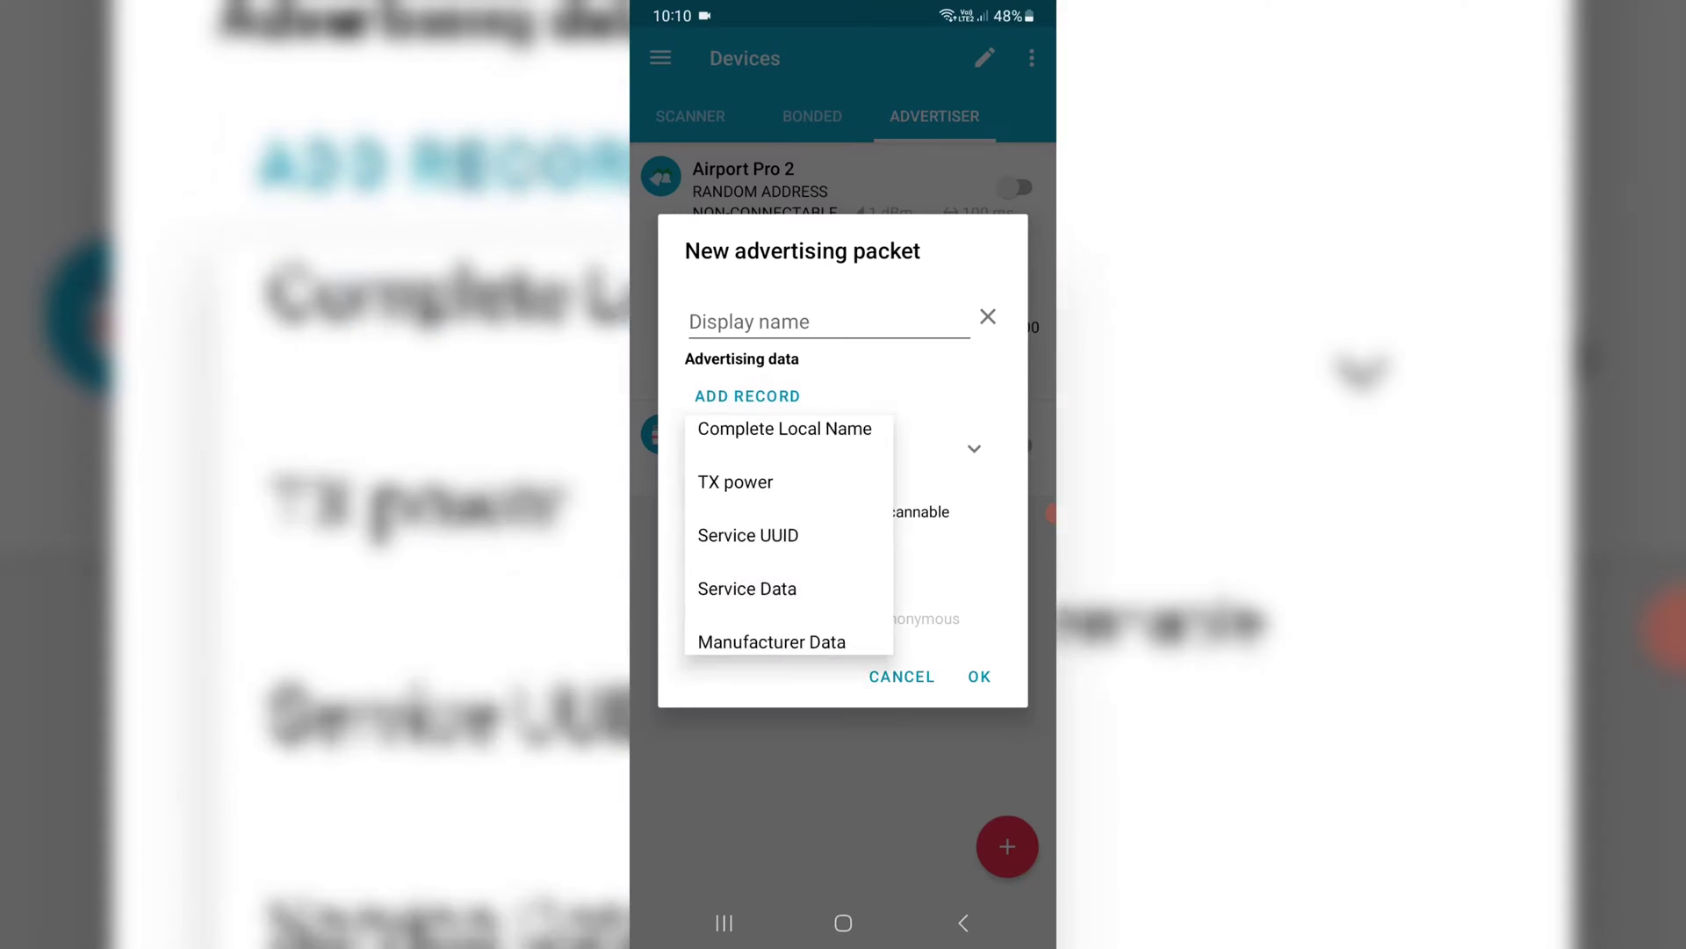
pyautogui.press('Escape')
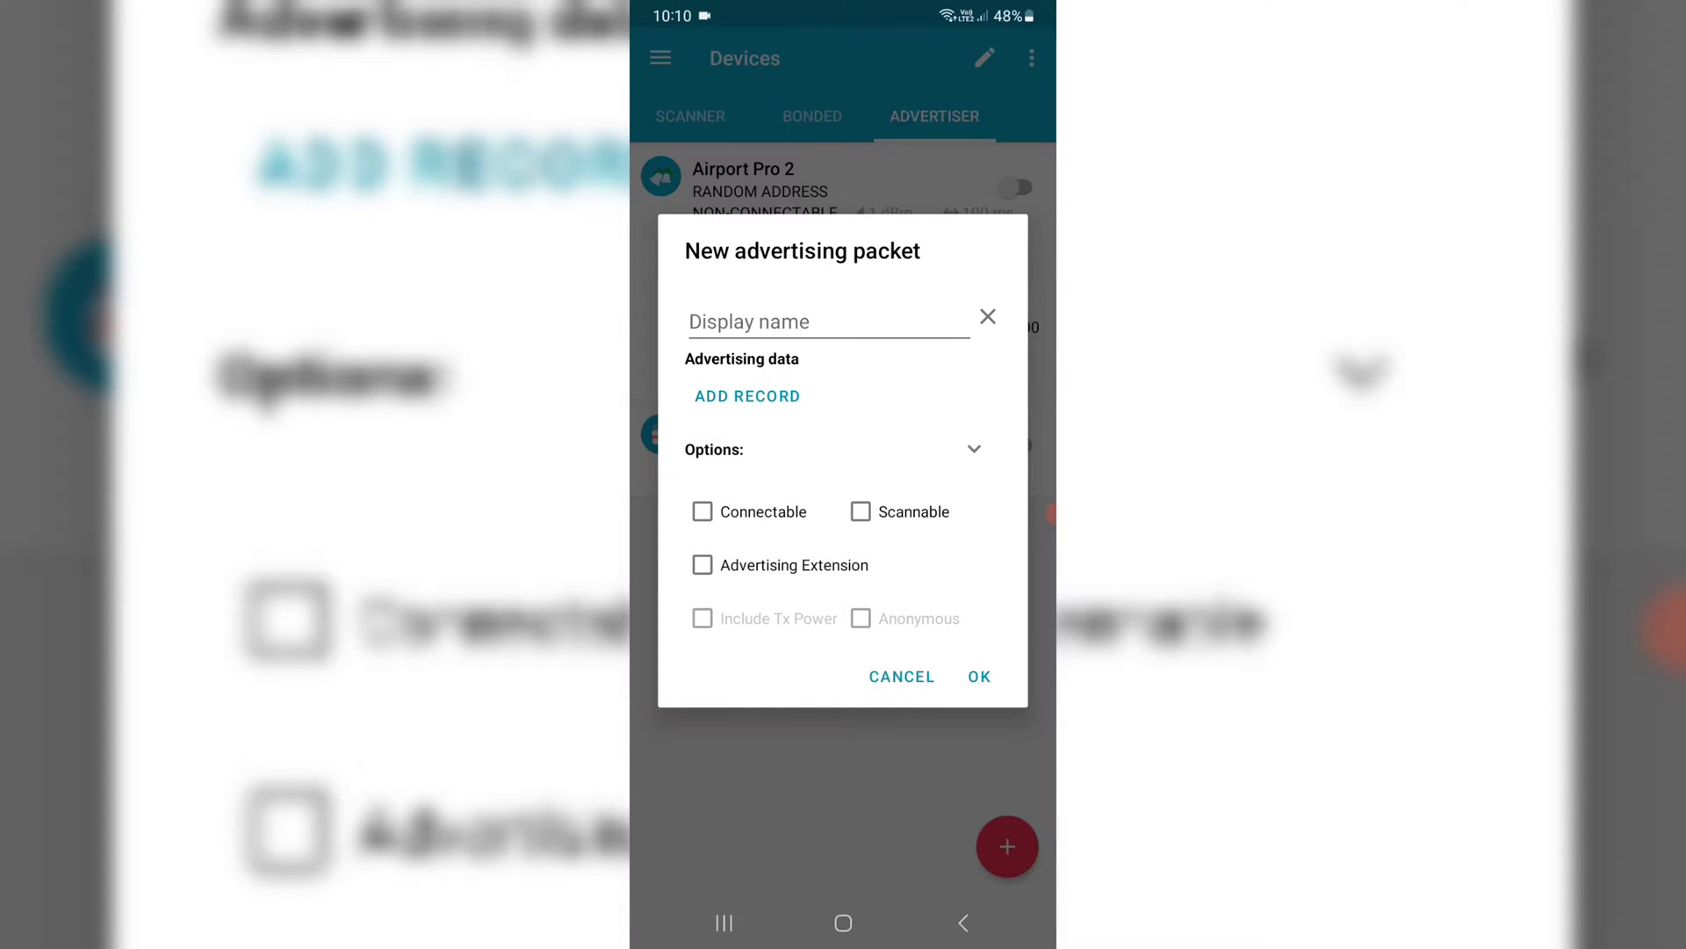
pyautogui.click(974, 449)
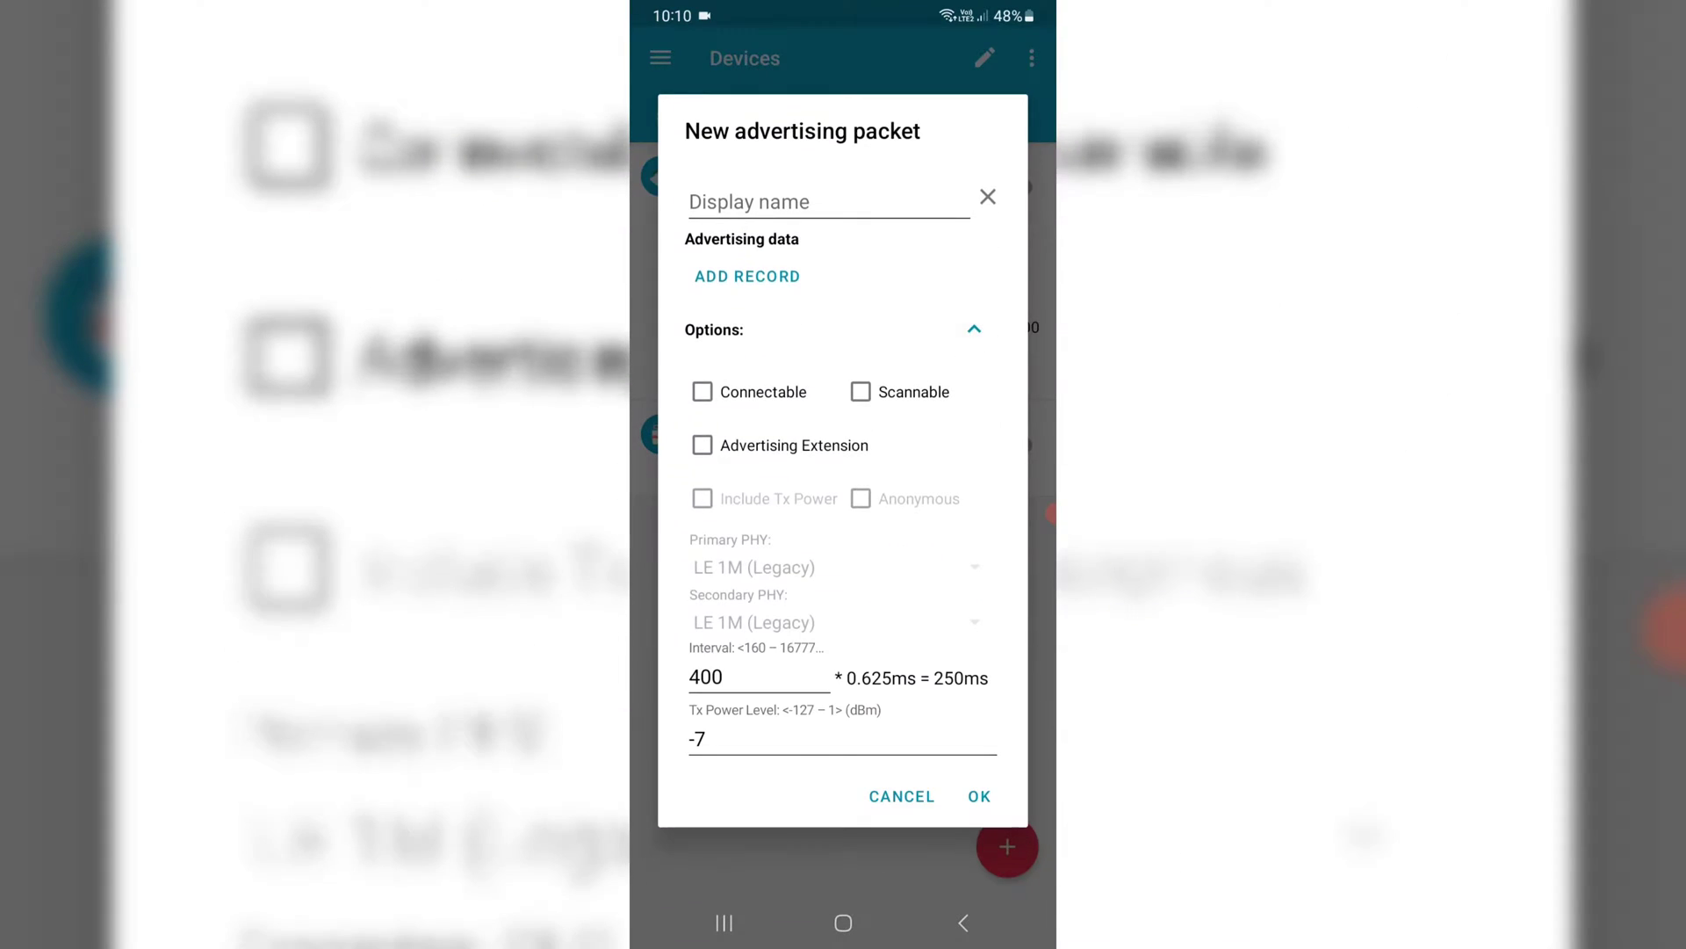
pyautogui.click(737, 678)
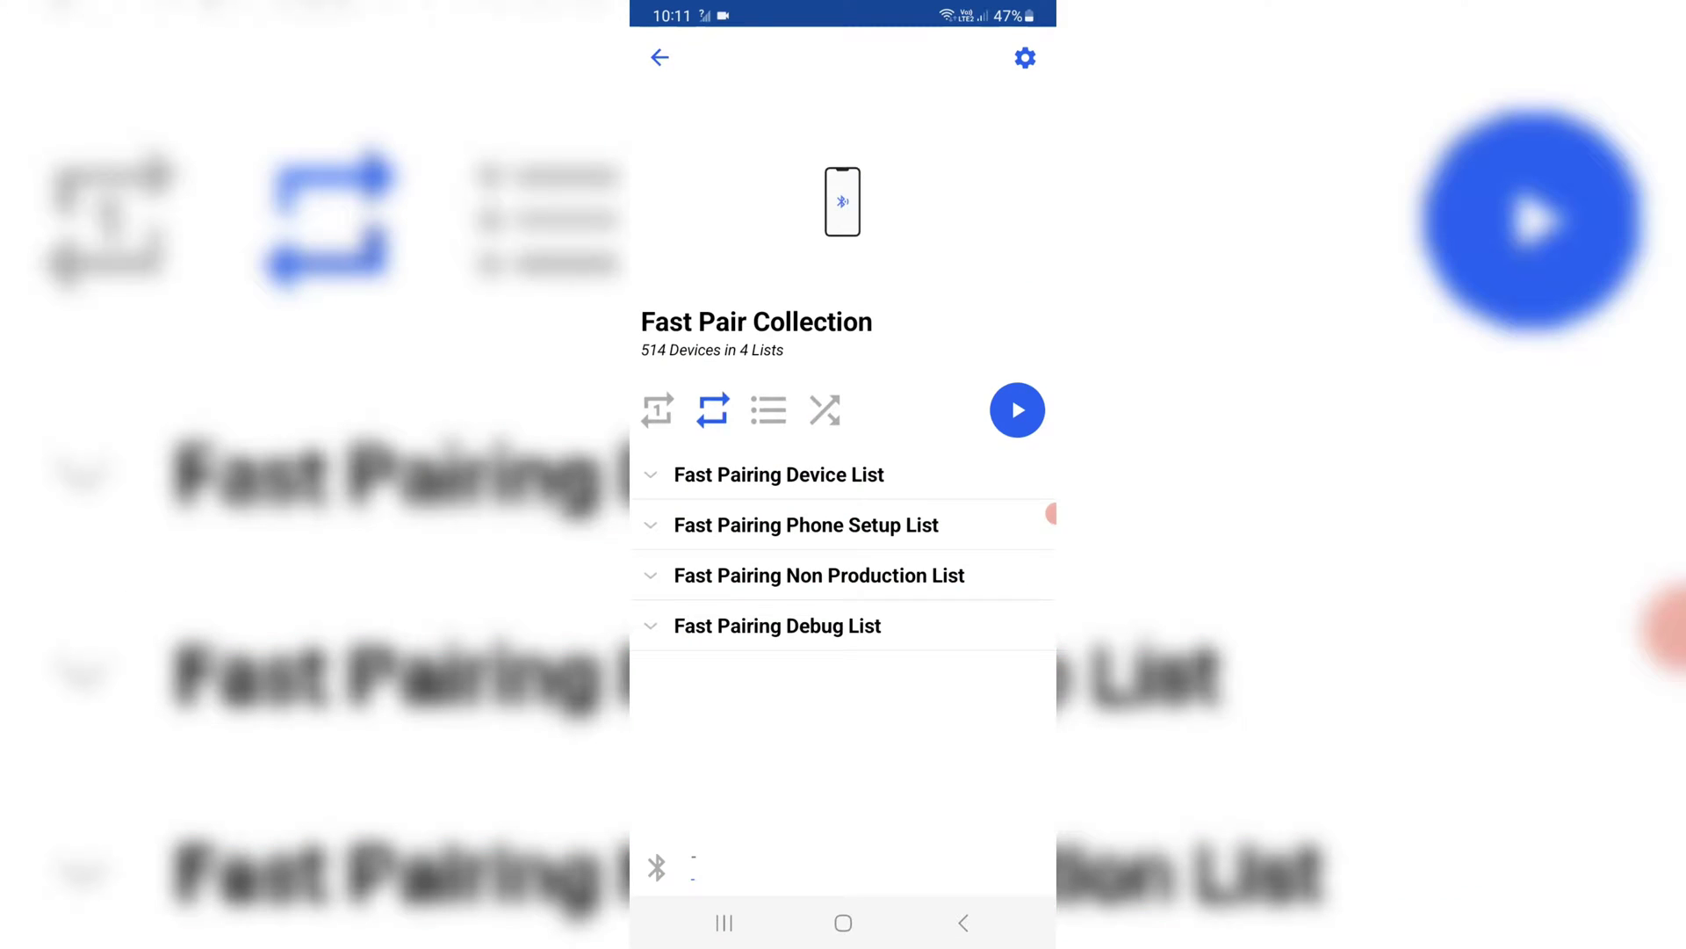
# - Expand the Fast Pairing Device, Phone Setup, Non Production and Debug lists
pyautogui.click(779, 475)
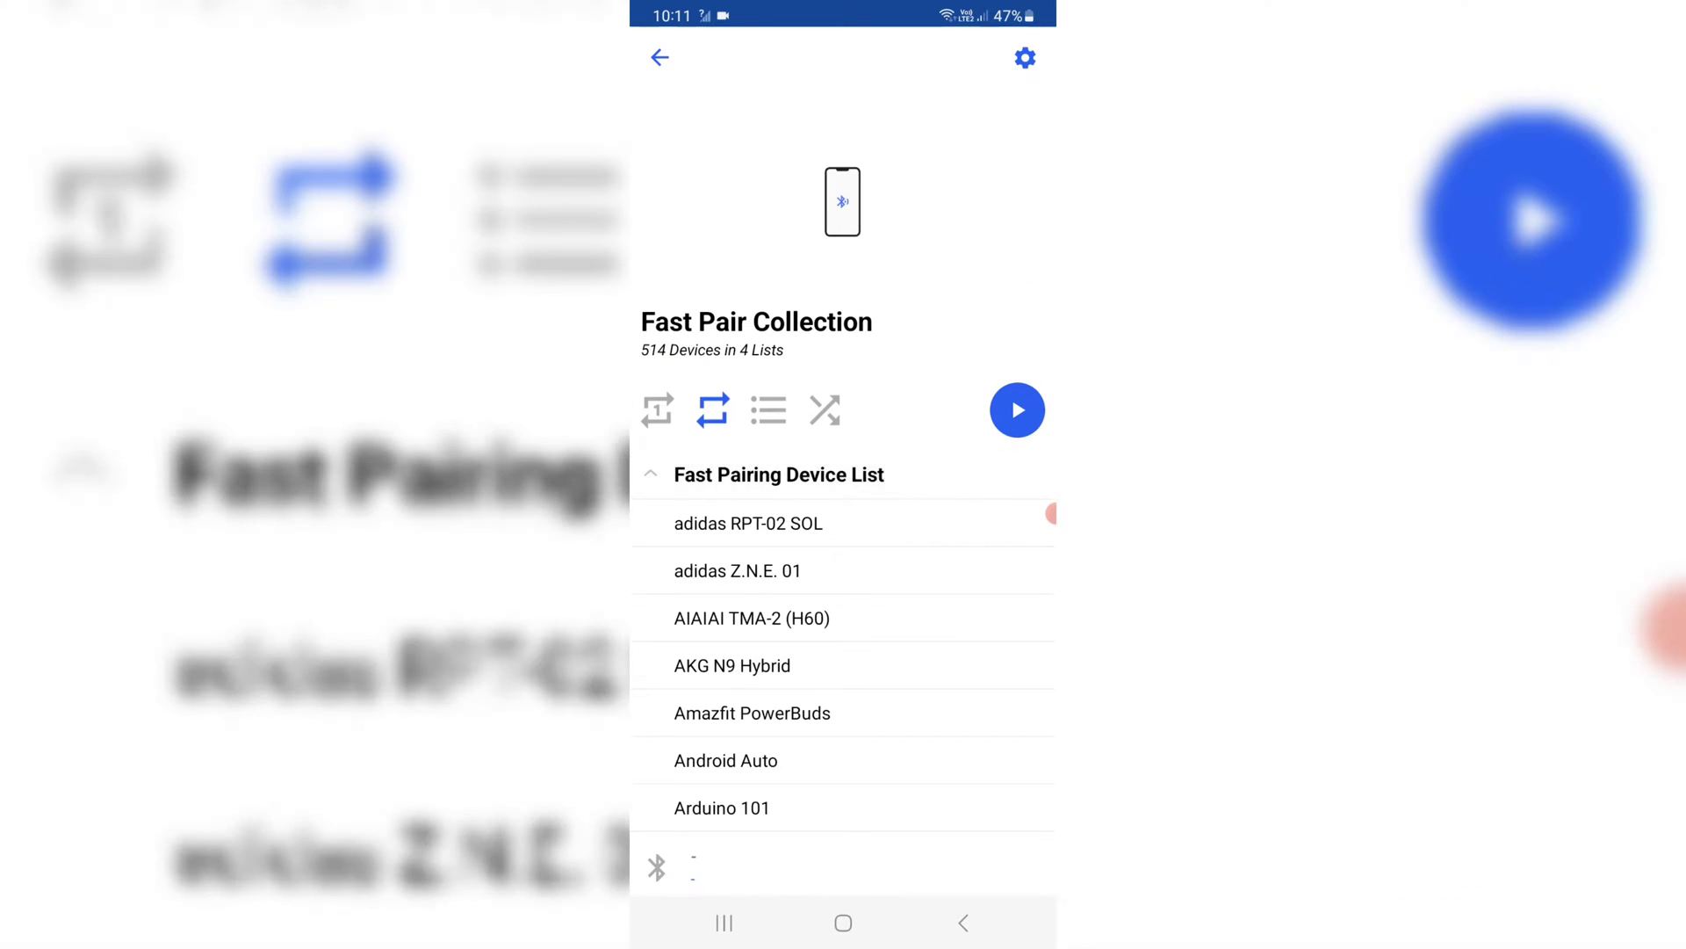
pyautogui.scroll(-5, 844, 658)
pyautogui.scroll(-10, 844, 658)
pyautogui.scroll(-10, 843, 658)
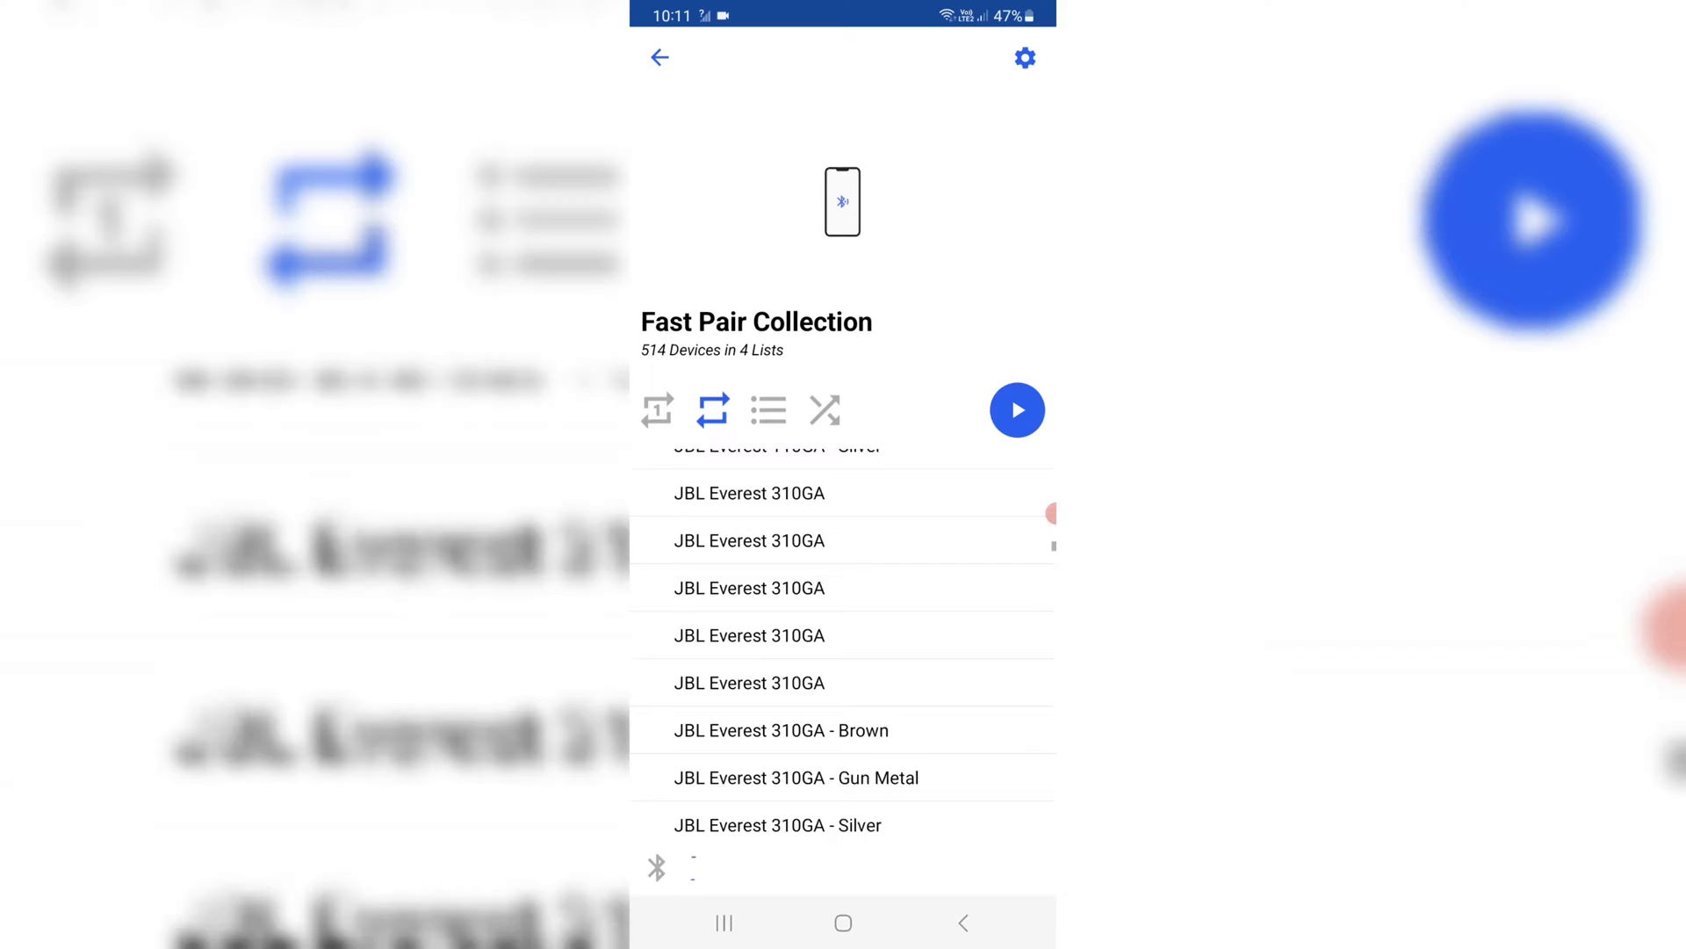
pyautogui.scroll(-10, 844, 660)
pyautogui.scroll(-10, 844, 658)
pyautogui.scroll(-10, 844, 658)
pyautogui.scroll(-10, 844, 658)
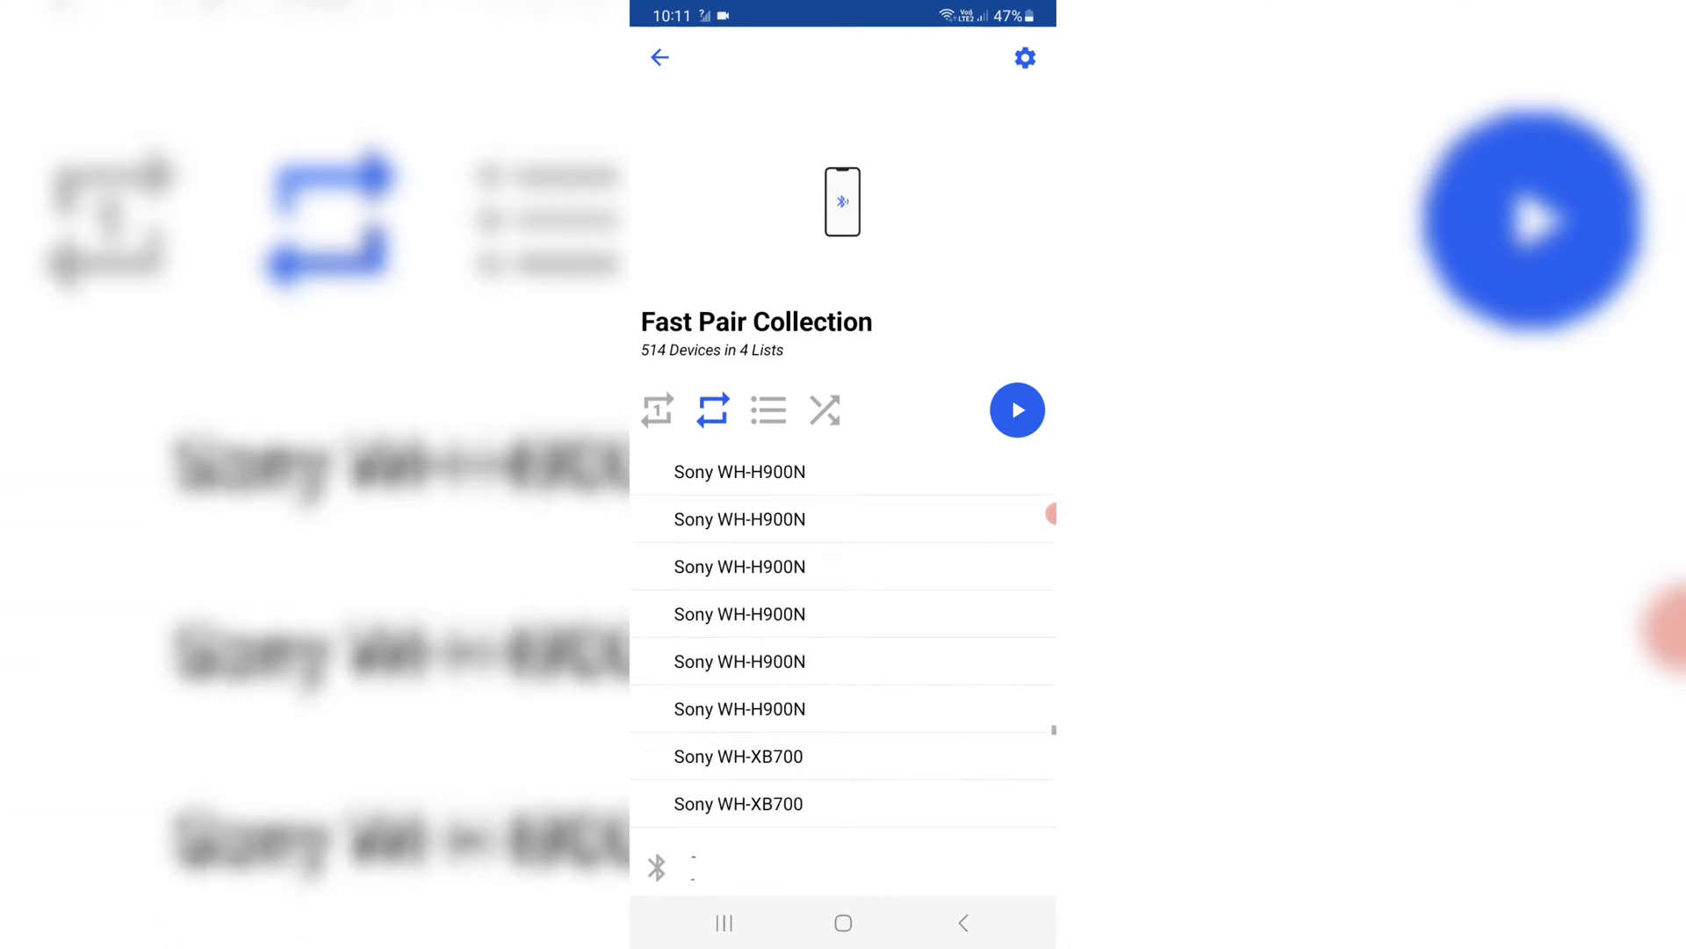
pyautogui.scroll(-10, 844, 658)
pyautogui.scroll(-10, 843, 660)
pyautogui.scroll(-10, 844, 658)
pyautogui.scroll(-5, 844, 660)
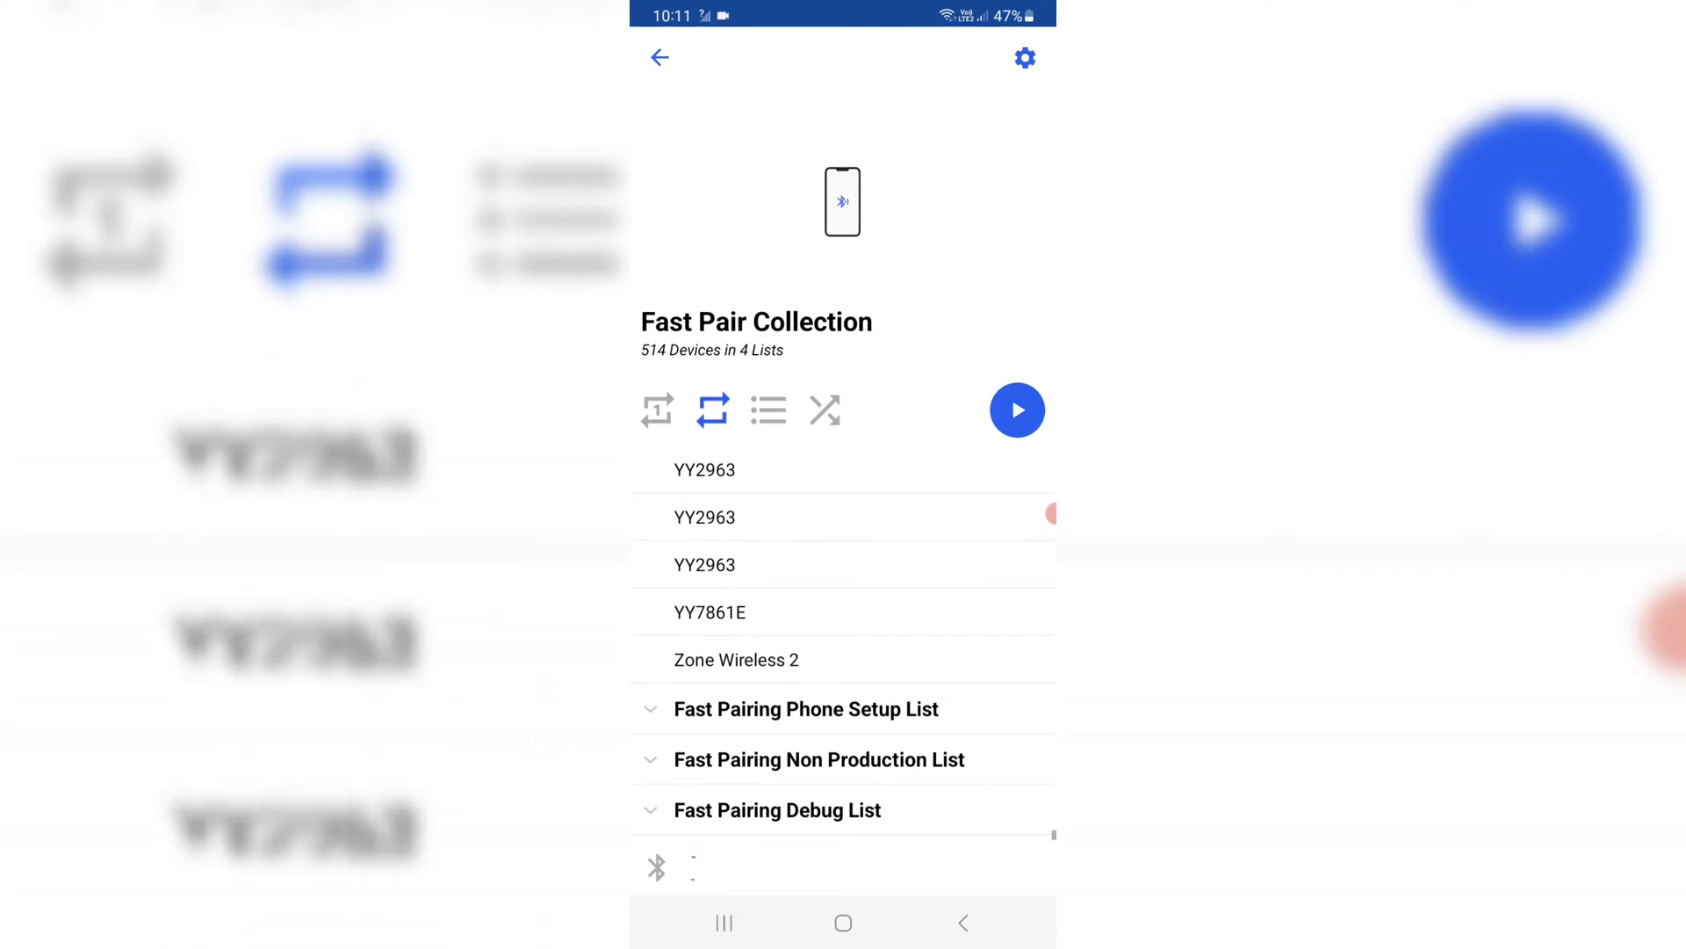
pyautogui.click(806, 715)
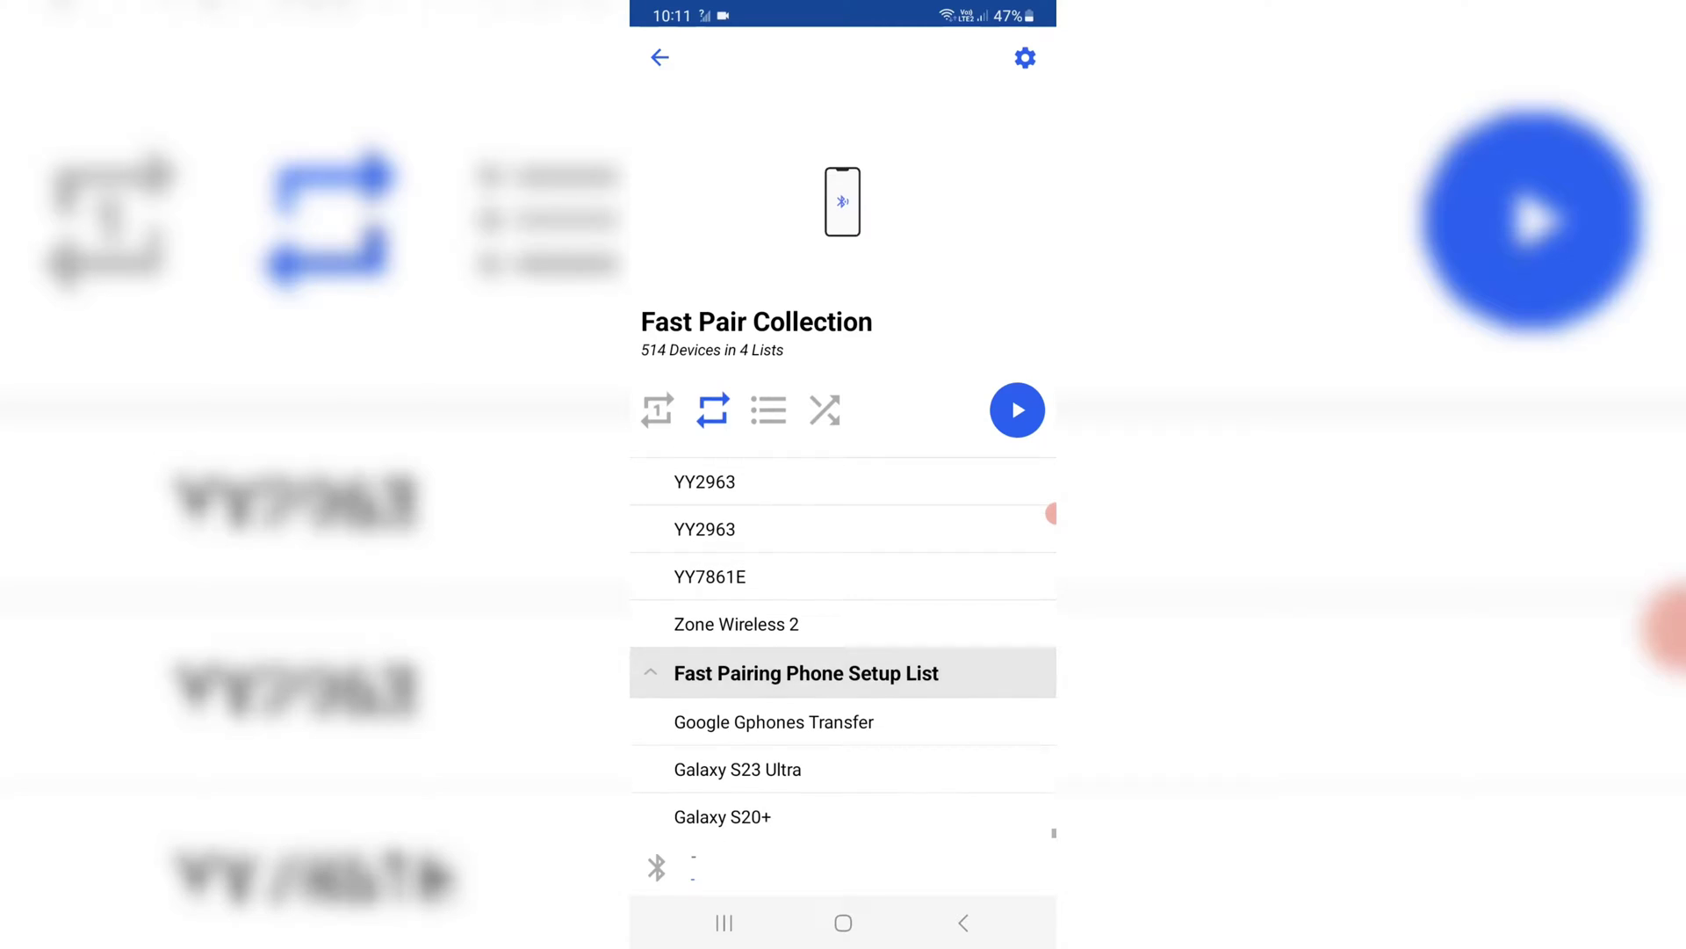
pyautogui.click(817, 765)
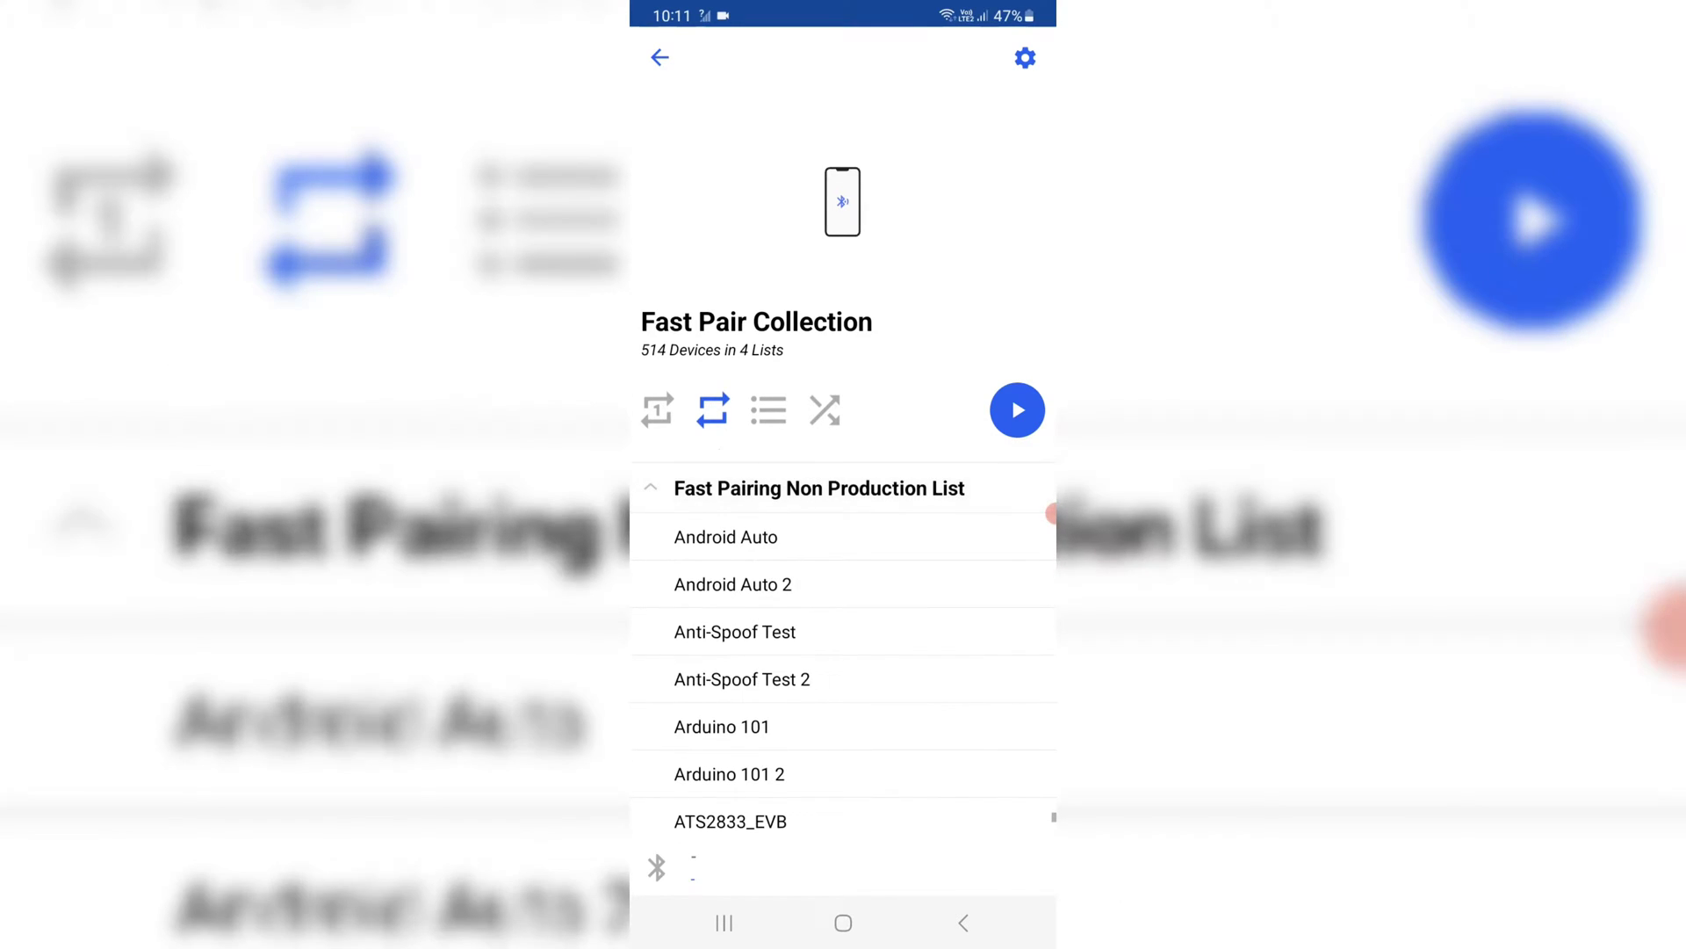
pyautogui.scroll(-10, 843, 659)
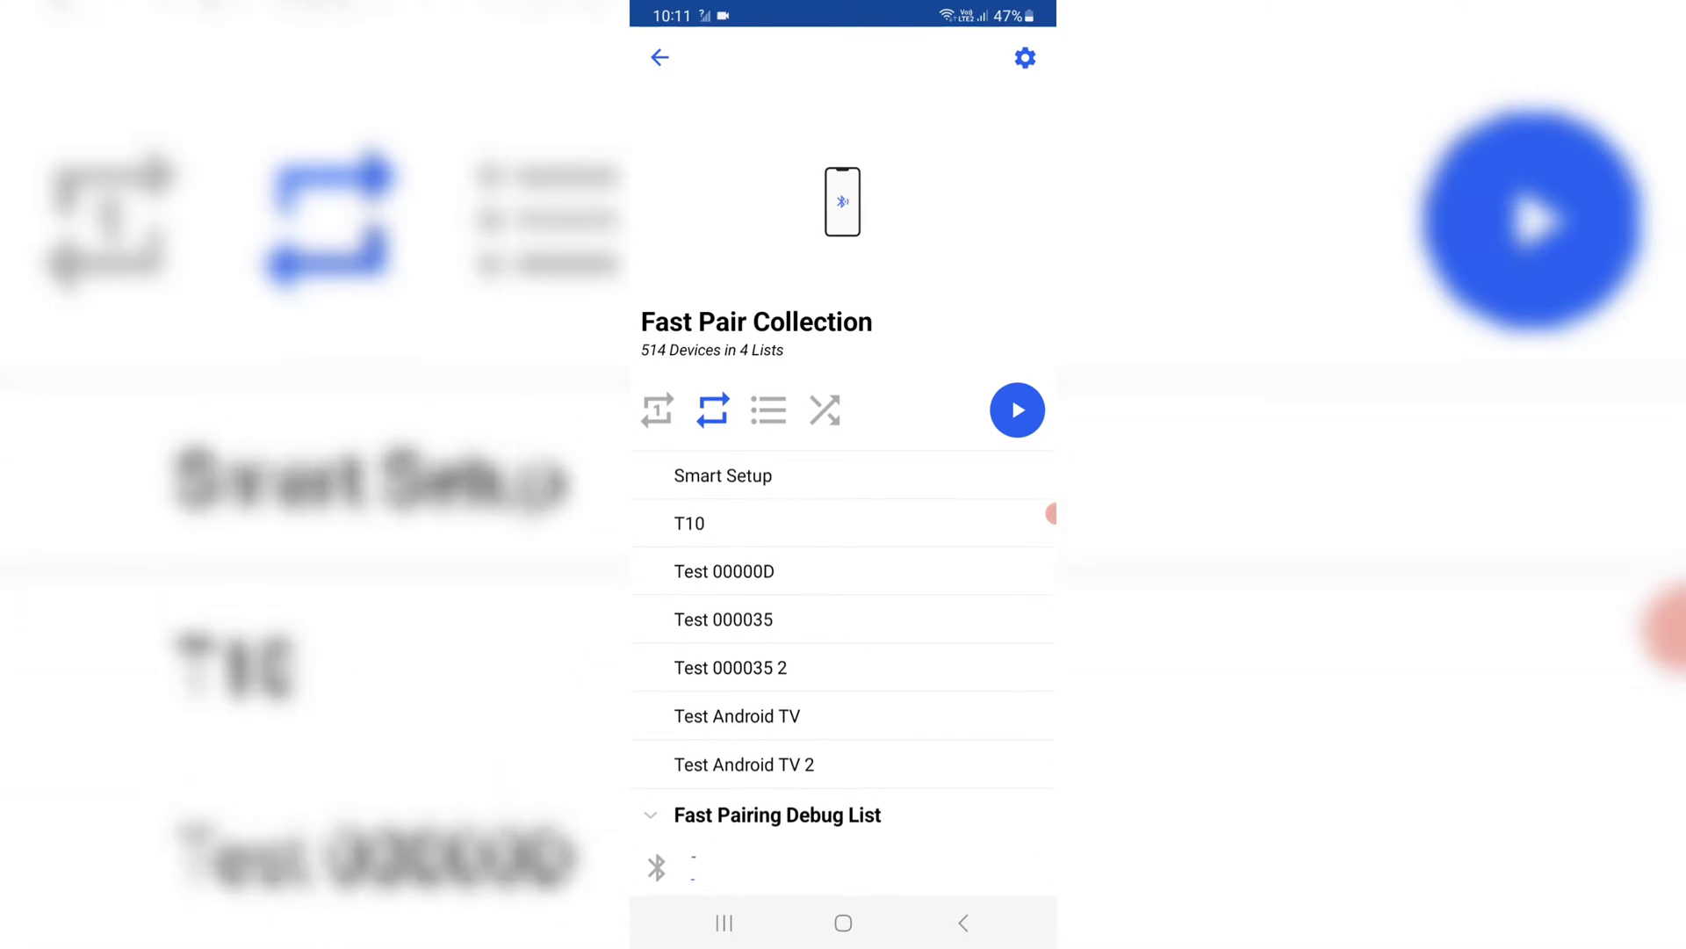
pyautogui.click(777, 813)
pyautogui.scroll(-5, 843, 660)
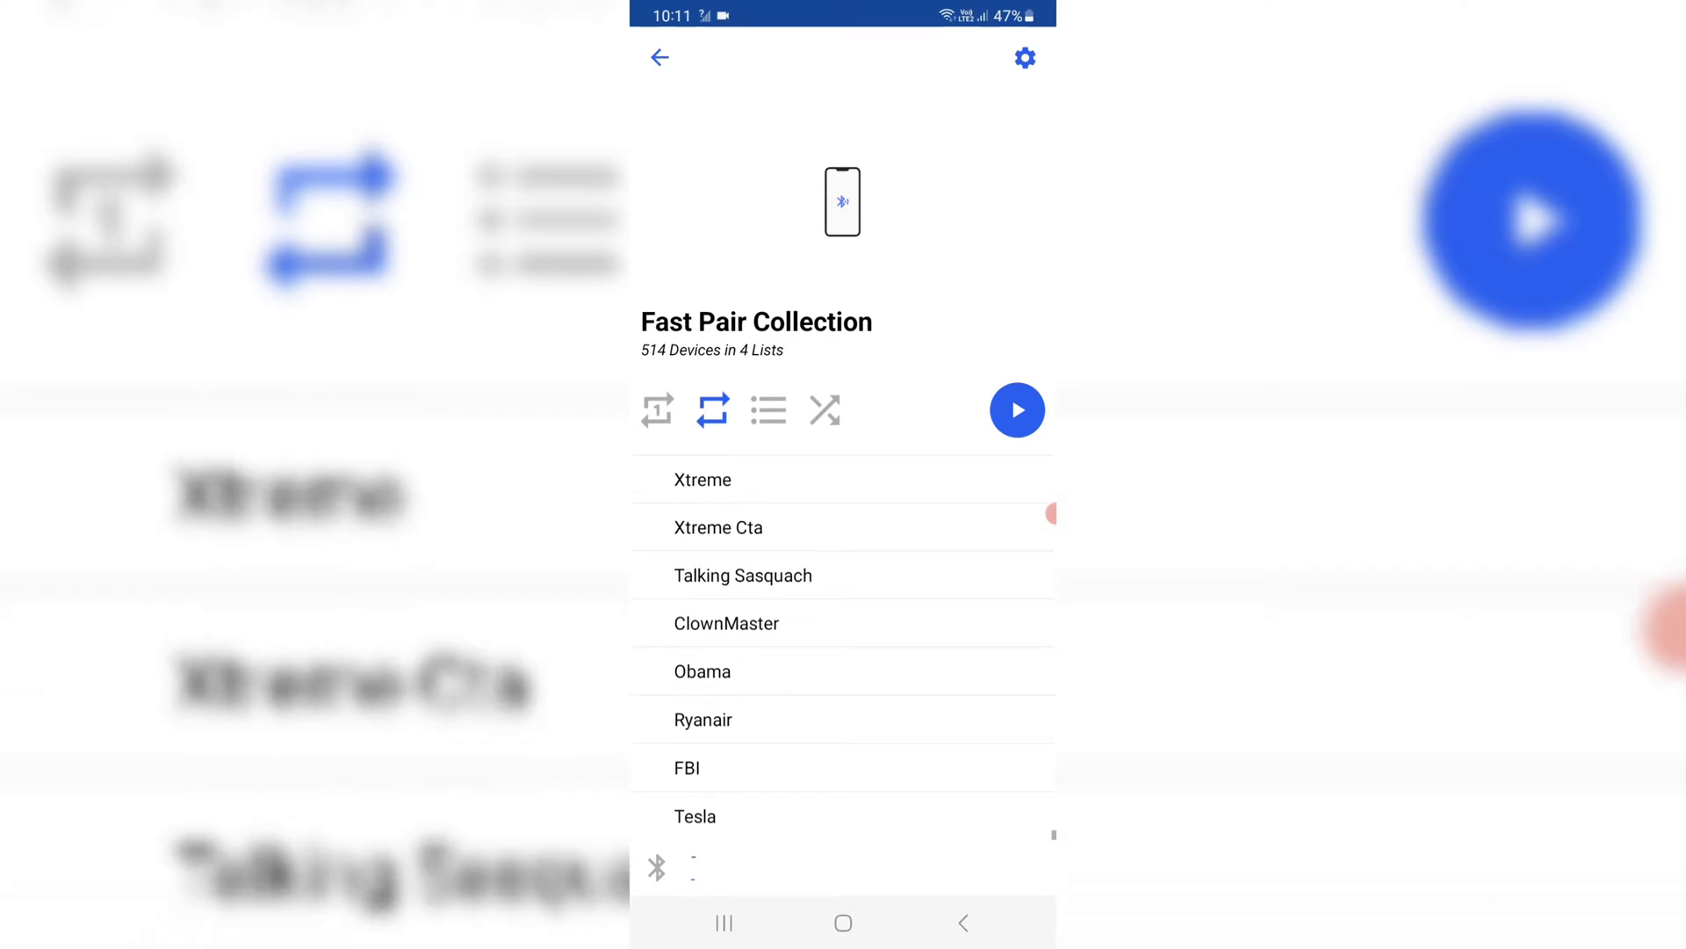
pyautogui.scroll(2, 844, 659)
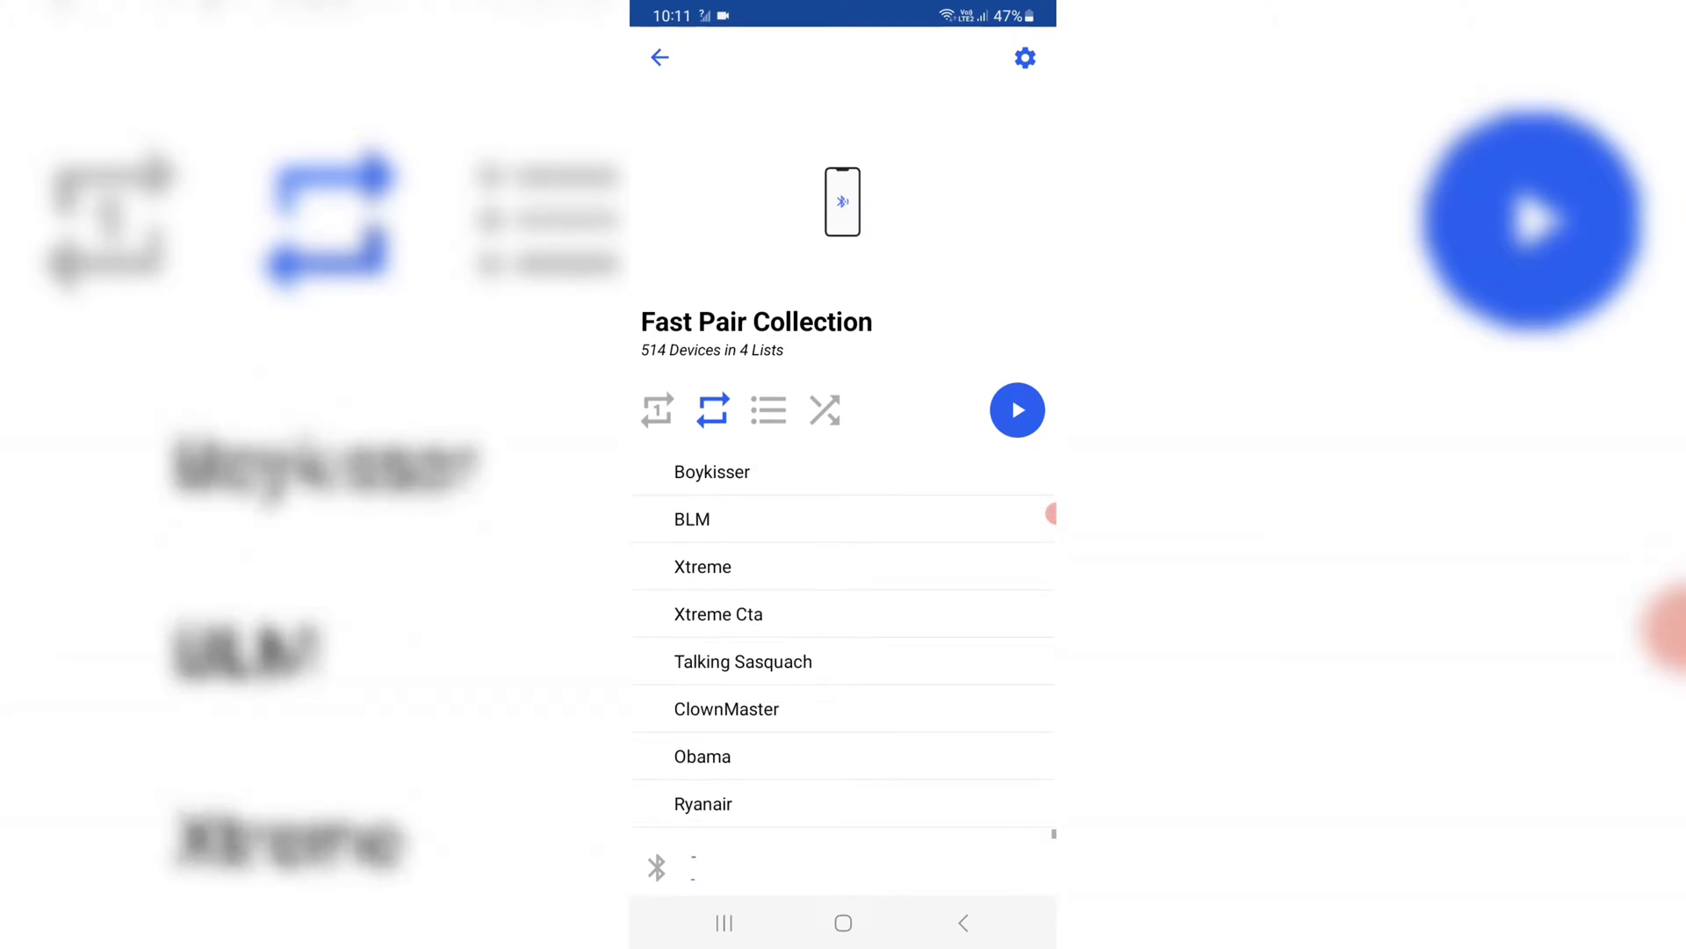
pyautogui.scroll(3, 843, 659)
pyautogui.scroll(2, 843, 658)
pyautogui.scroll(3, 844, 659)
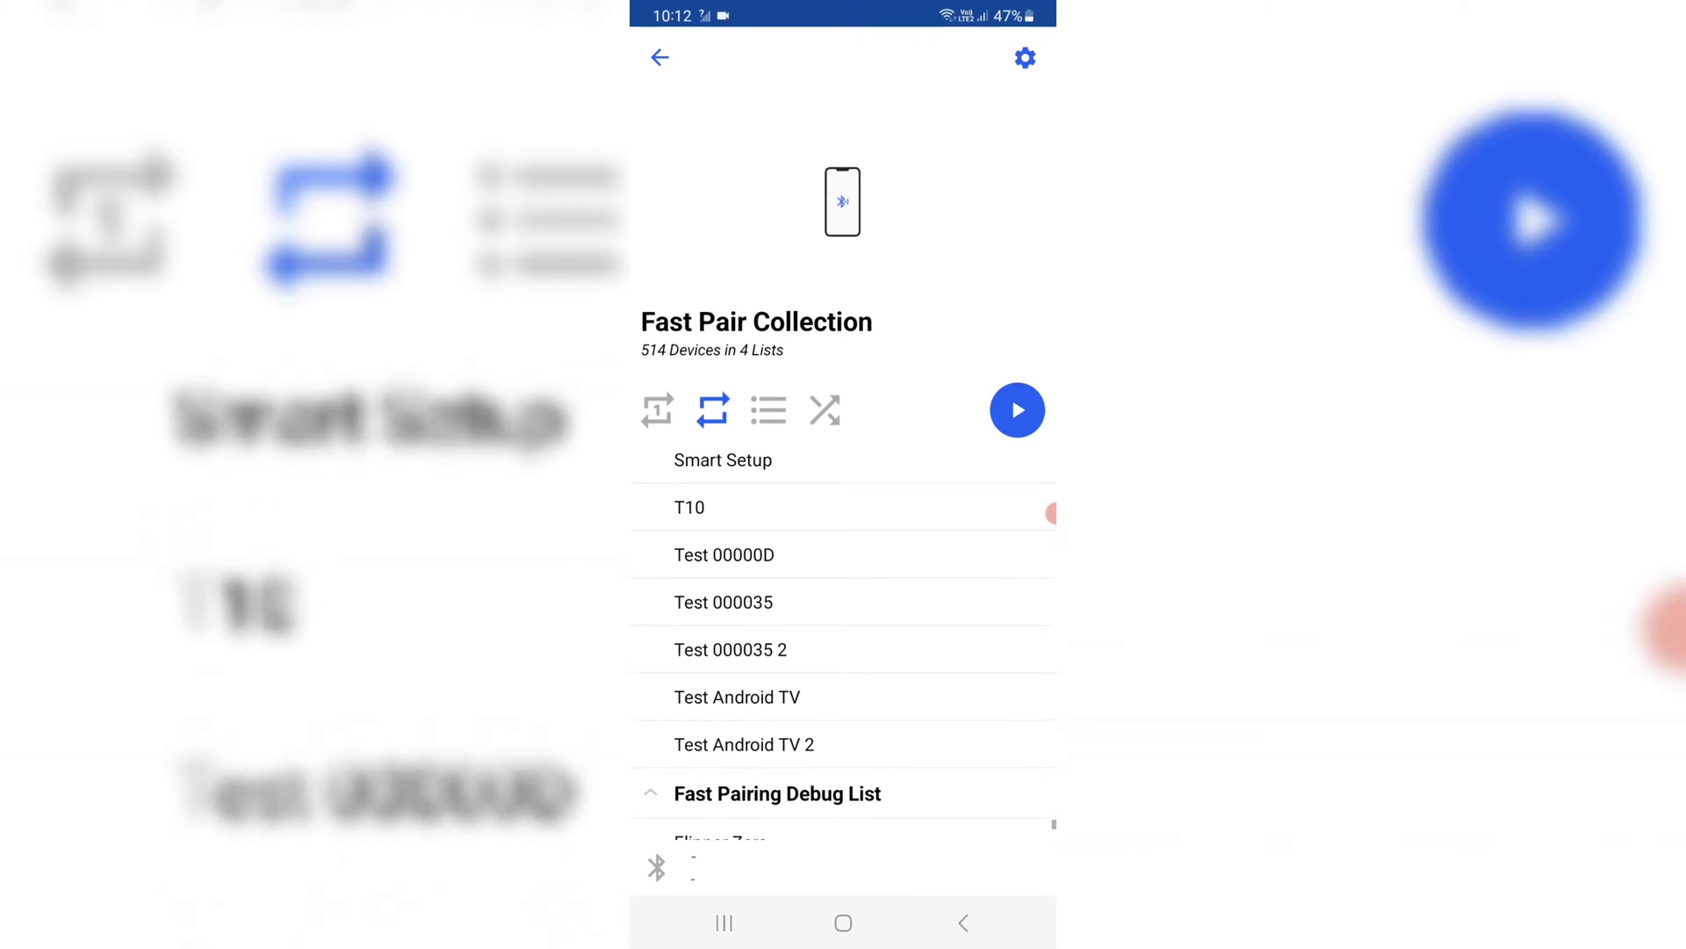
# - Go back to the overview and open the Continuity collection from the Advertise carousel
pyautogui.click(660, 58)
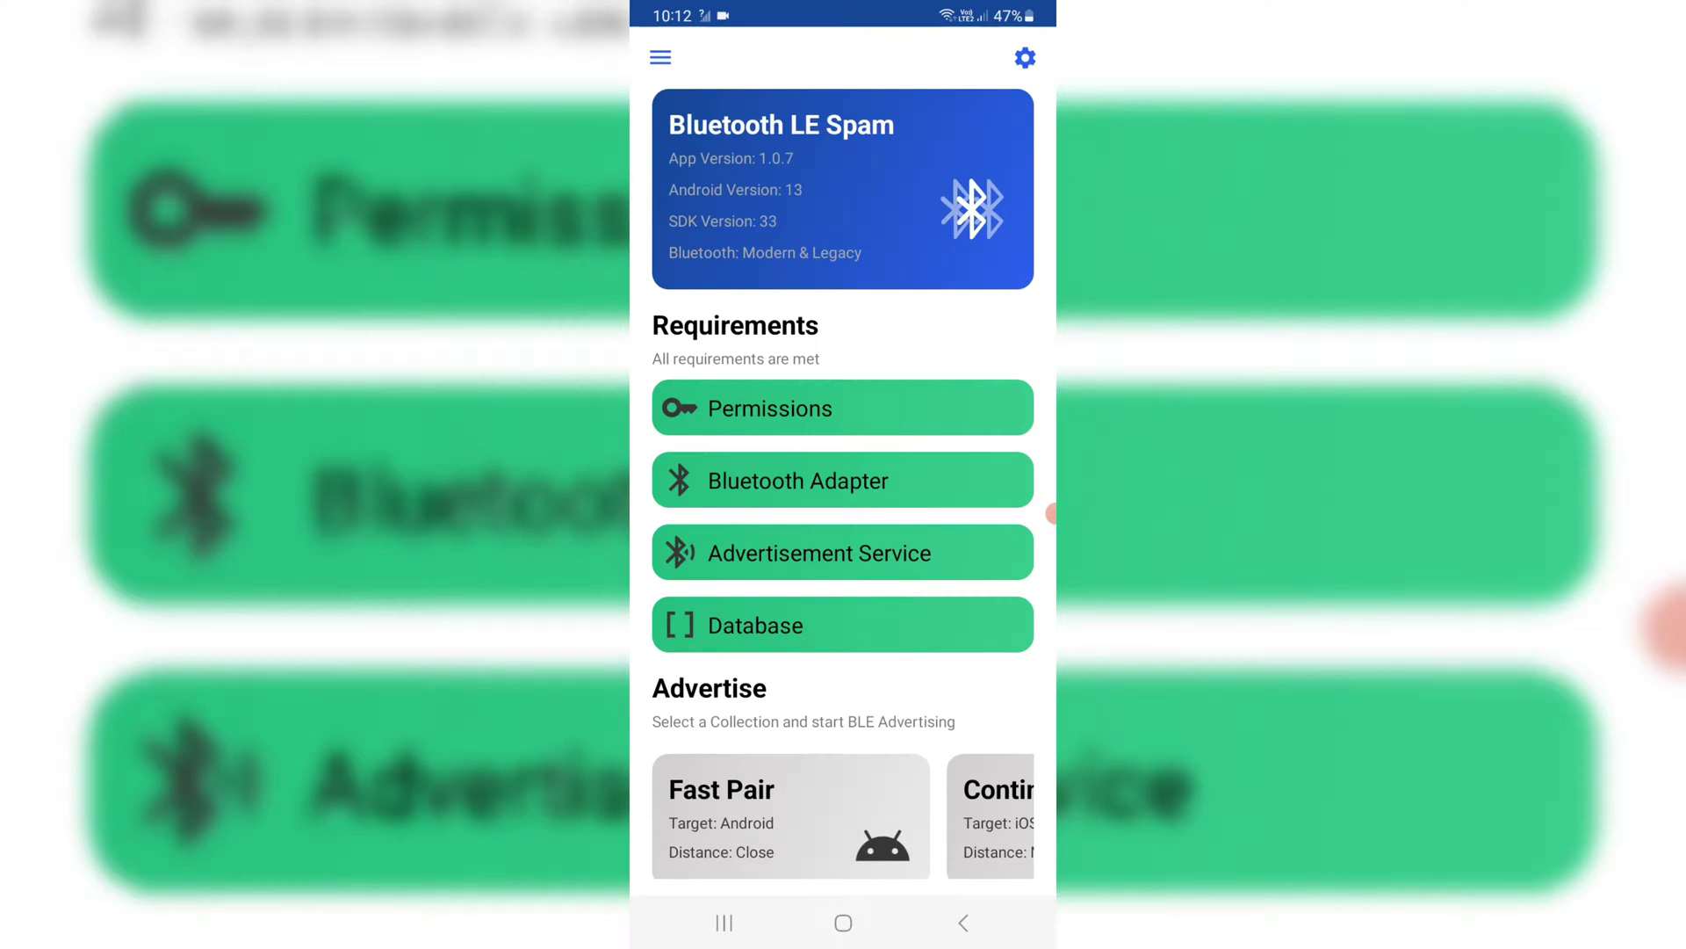
pyautogui.moveTo(975, 817); pyautogui.dragTo(712, 817)
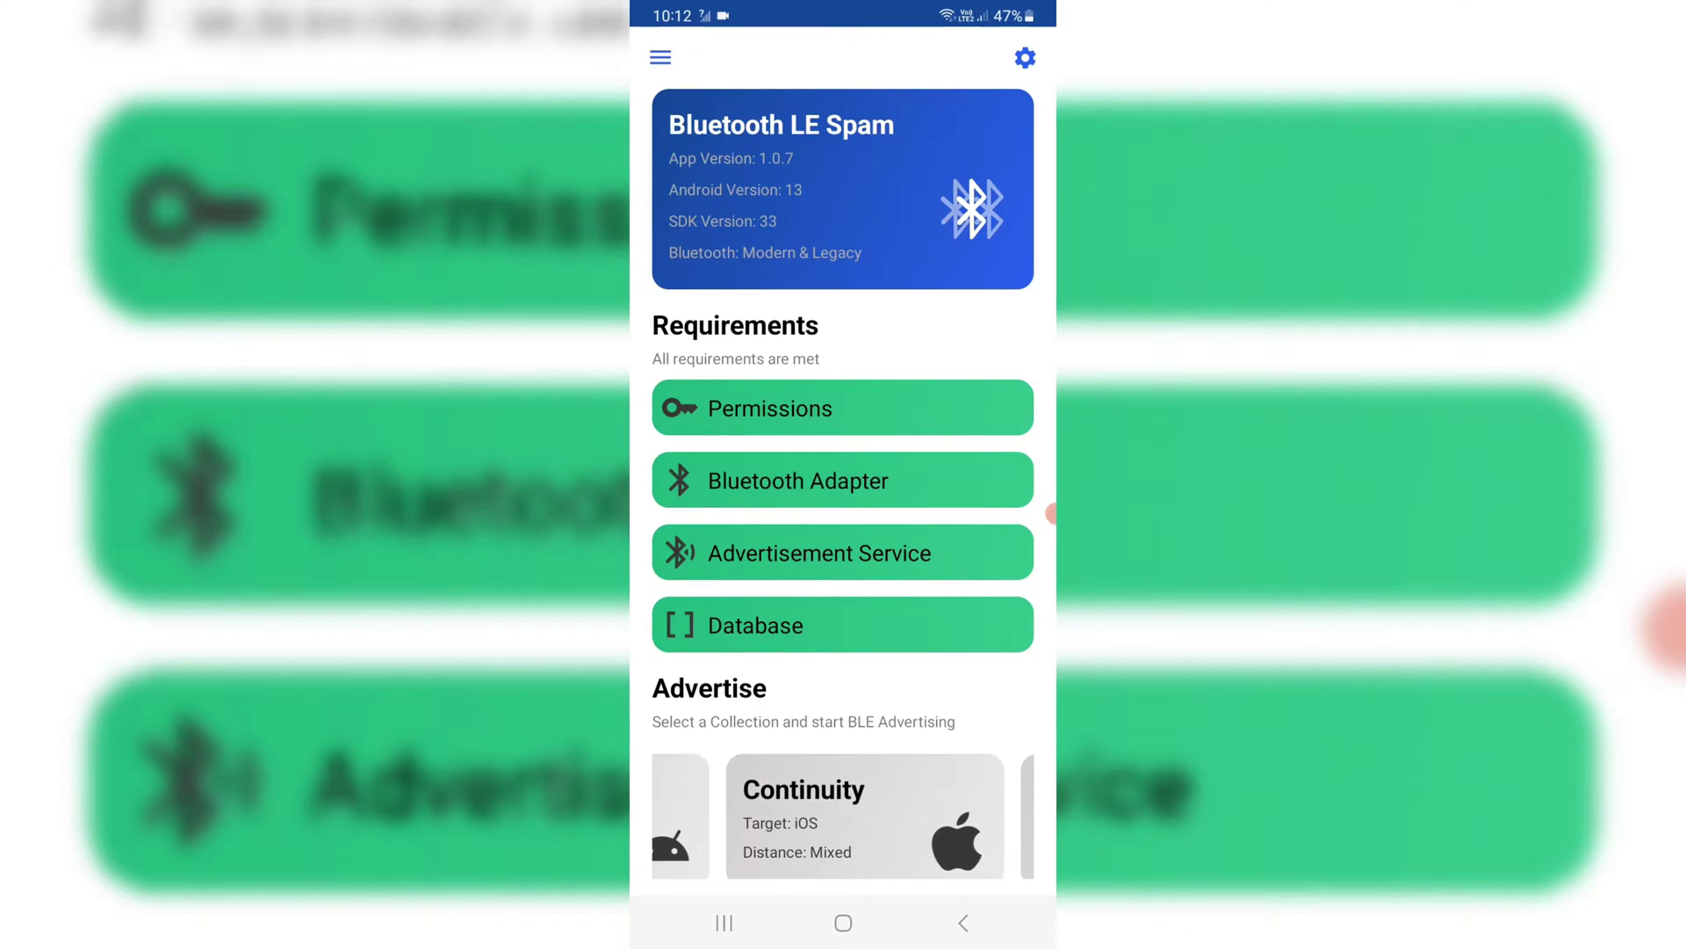
pyautogui.click(871, 817)
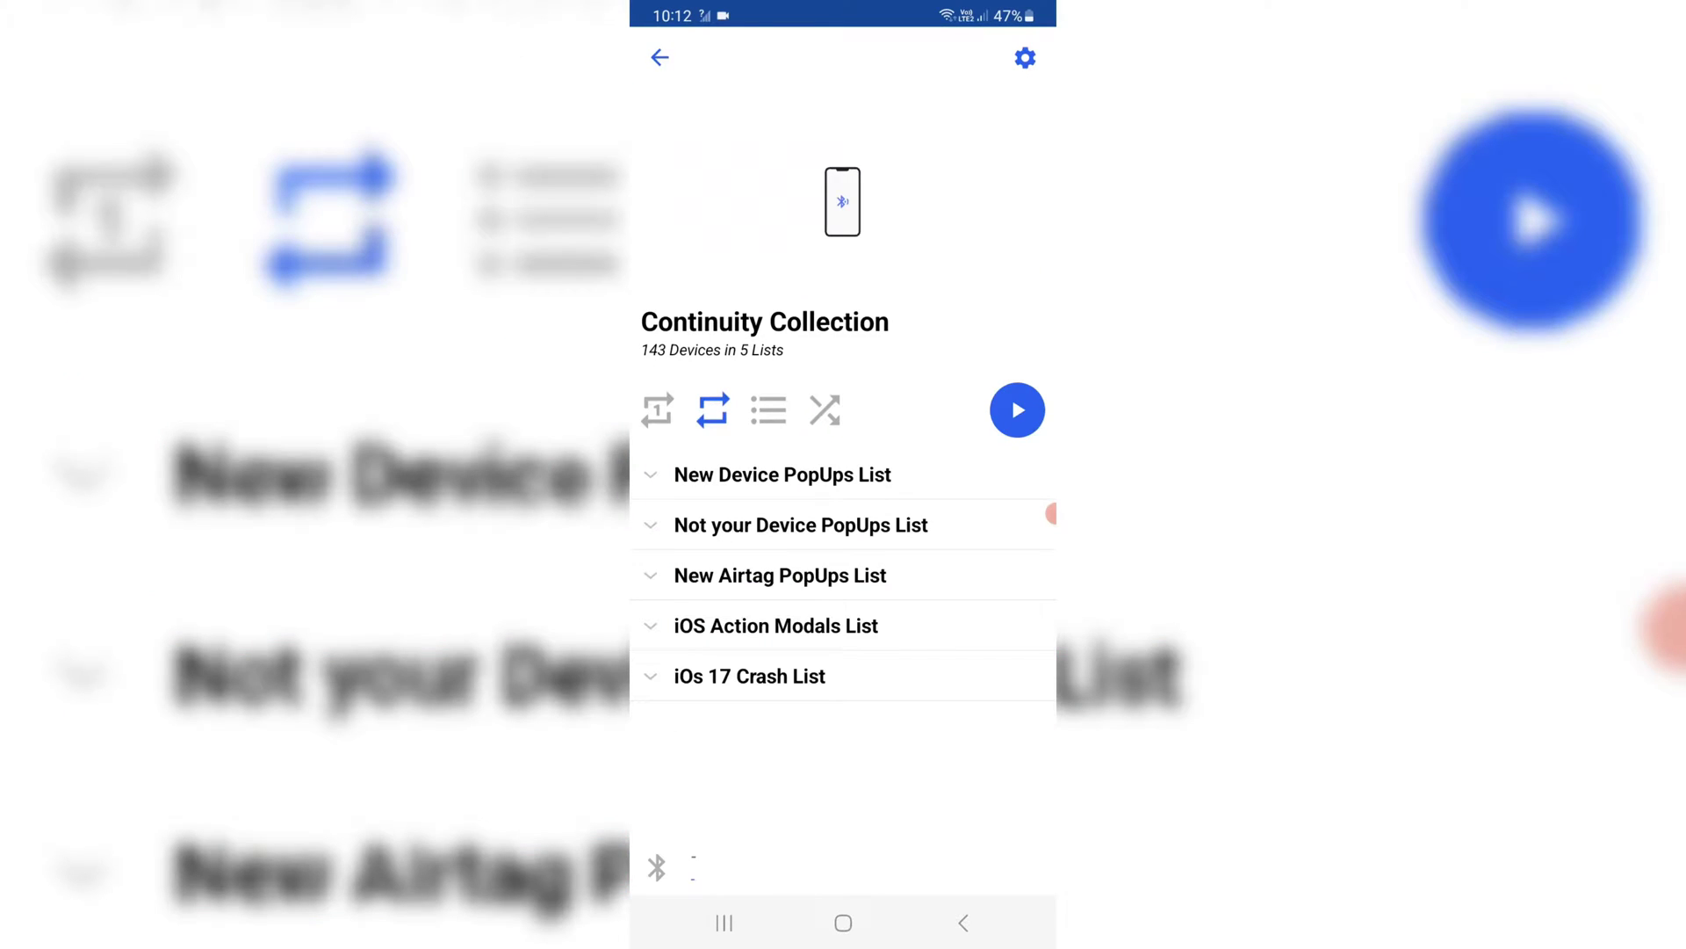
# - Expand the iOS Action Modals, New Airtag, Not your Device and New Device PopUps lists, then return home
pyautogui.click(777, 626)
pyautogui.scroll(3, 844, 659)
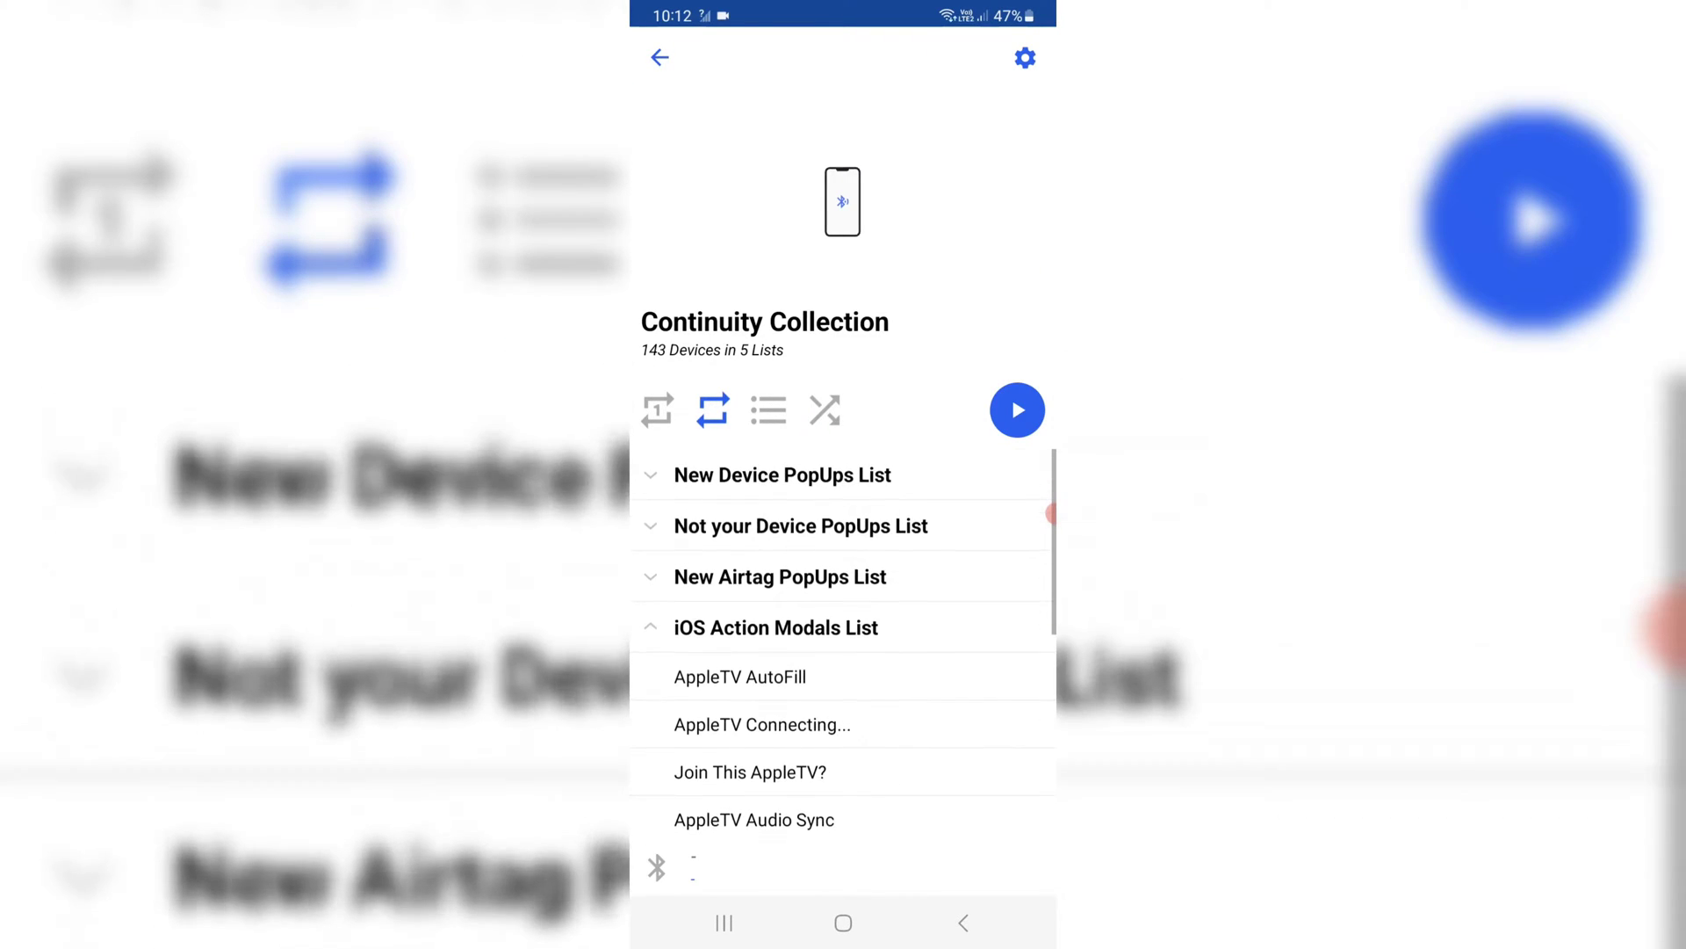
pyautogui.click(781, 575)
pyautogui.click(802, 525)
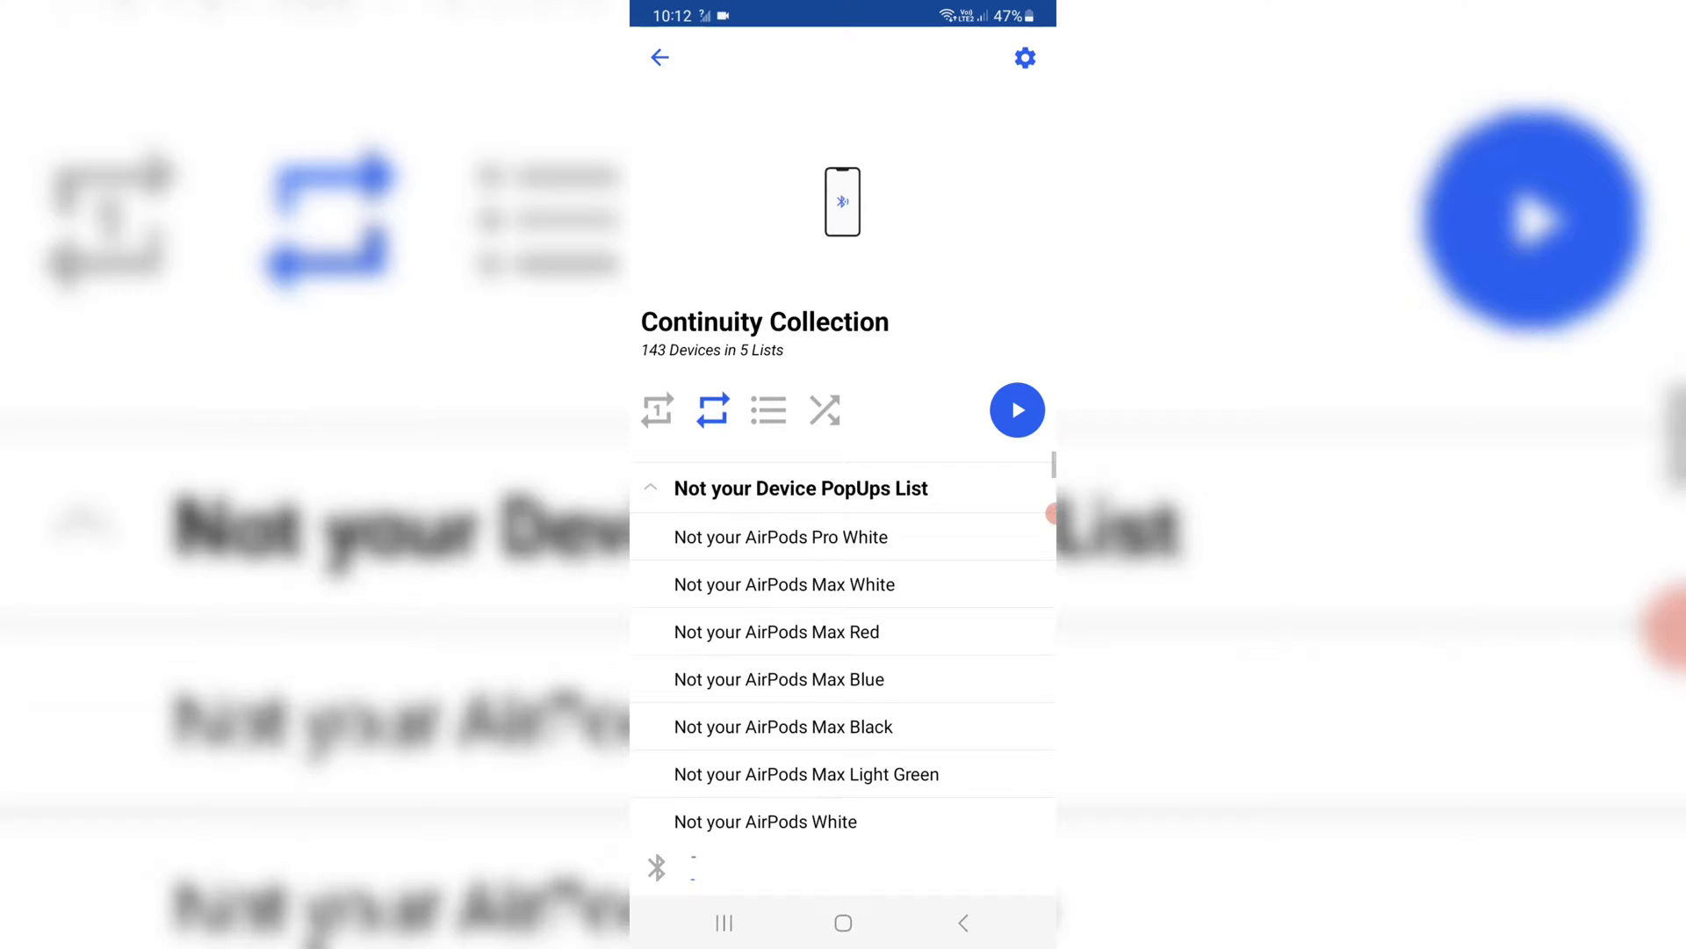
pyautogui.scroll(1, 844, 660)
pyautogui.click(784, 476)
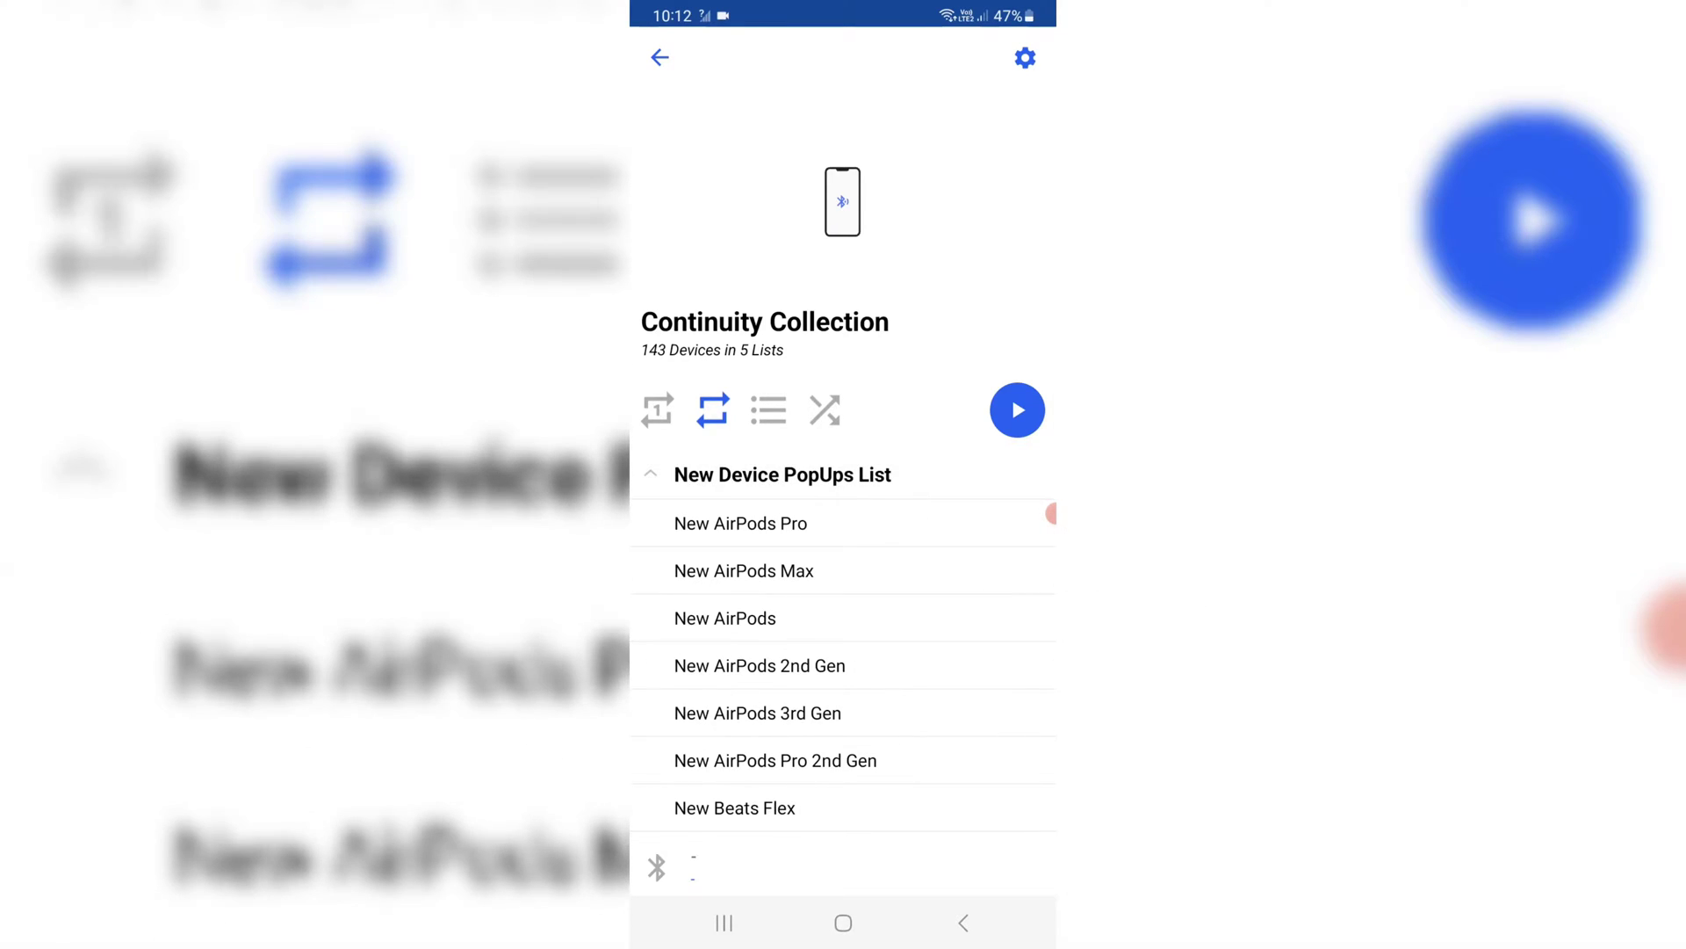
pyautogui.click(661, 57)
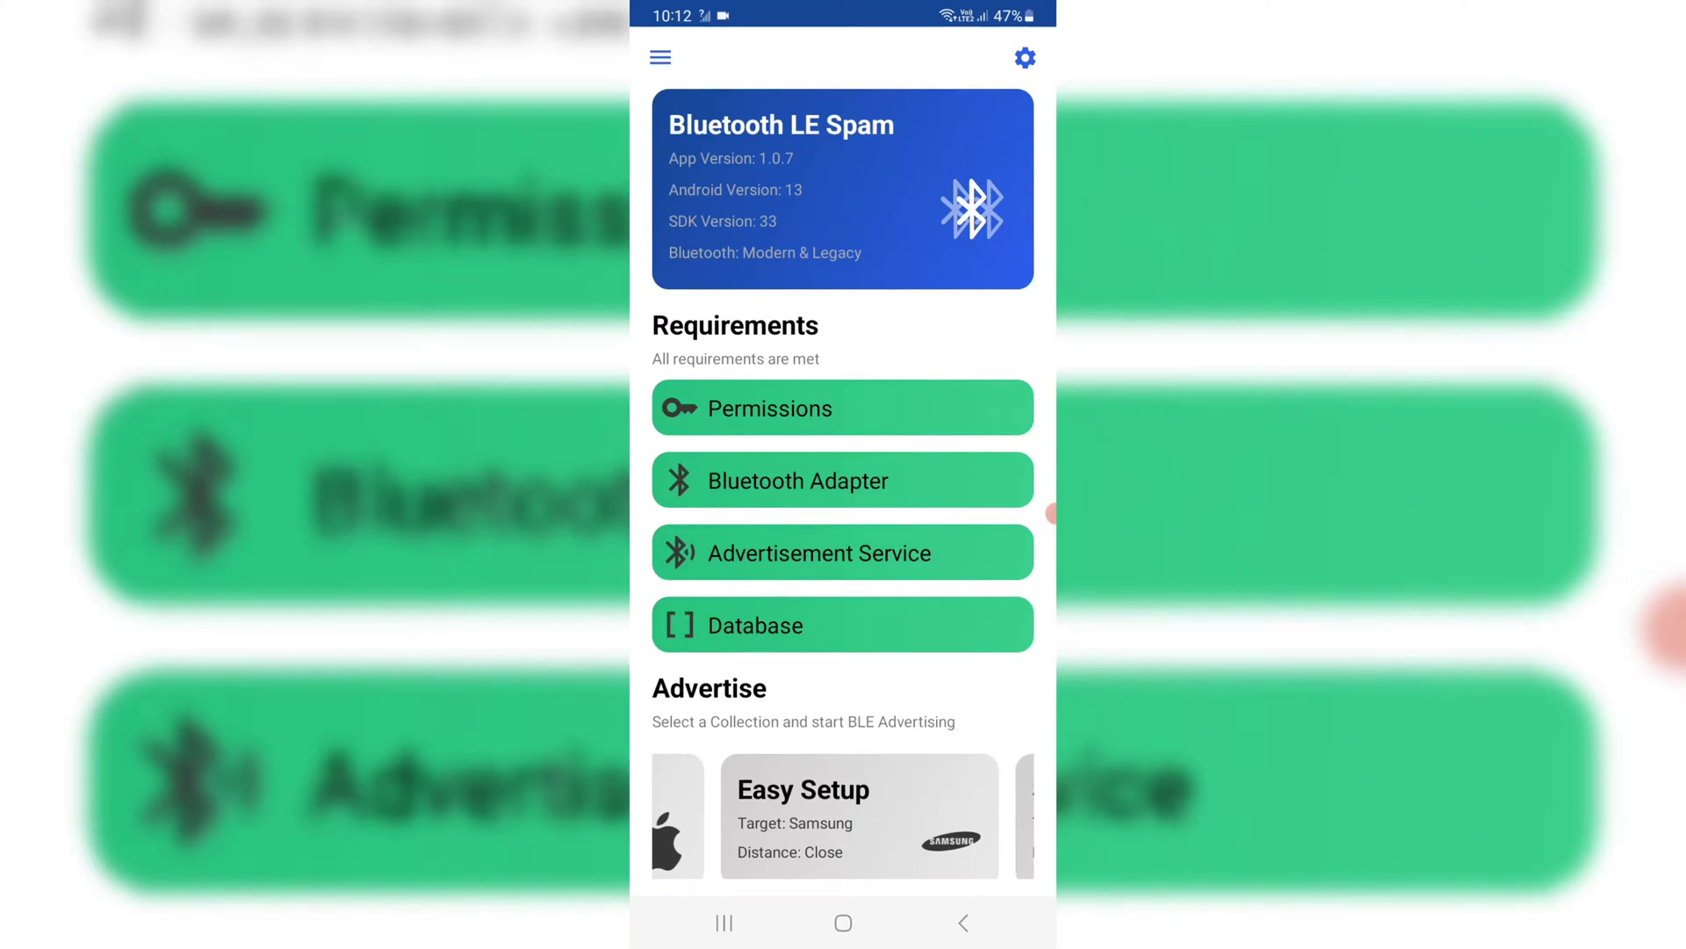
pyautogui.click(859, 815)
pyautogui.click(773, 474)
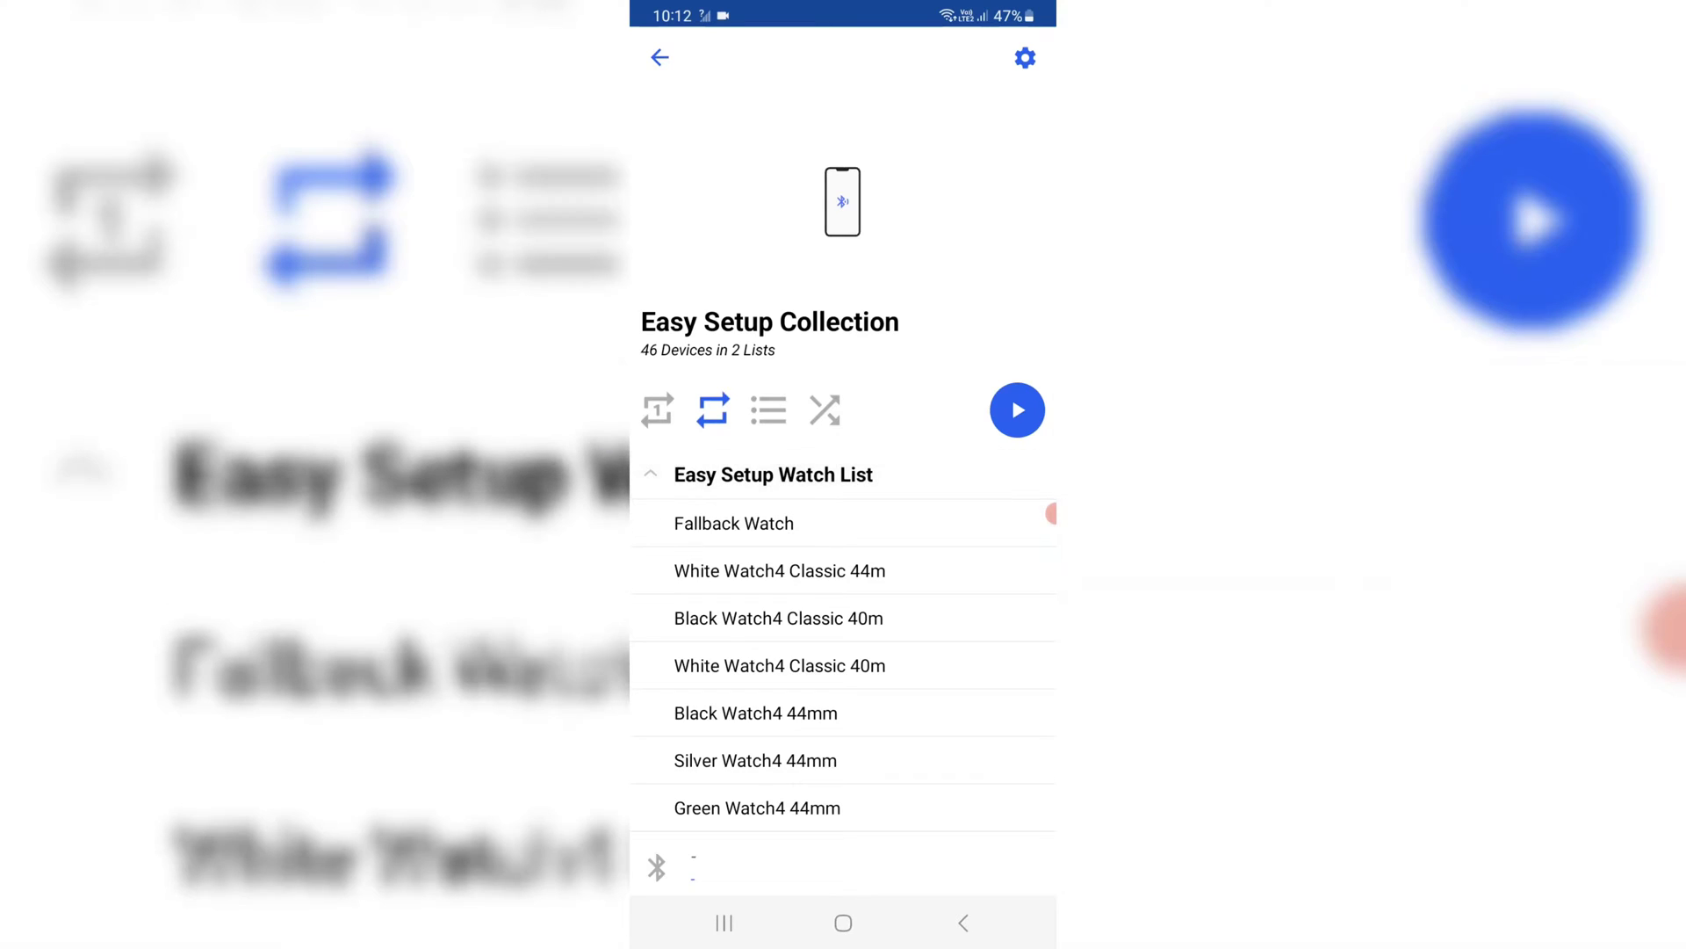
pyautogui.scroll(-2, 843, 646)
pyautogui.scroll(-10, 843, 645)
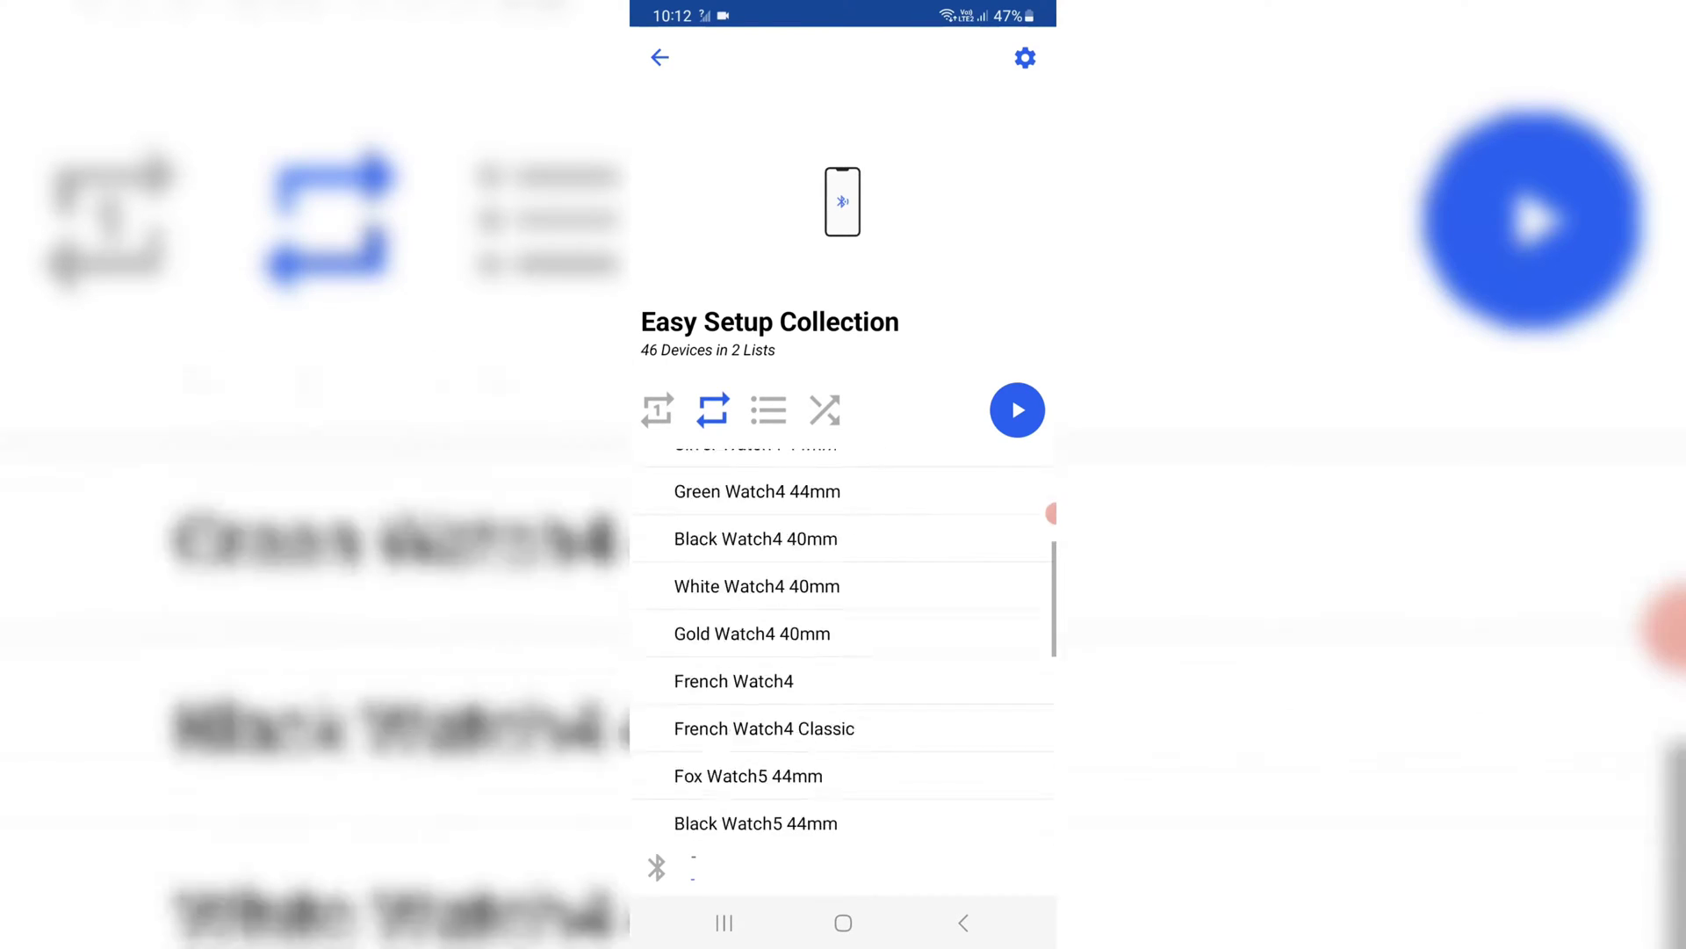
pyautogui.click(768, 815)
pyautogui.scroll(-3, 843, 659)
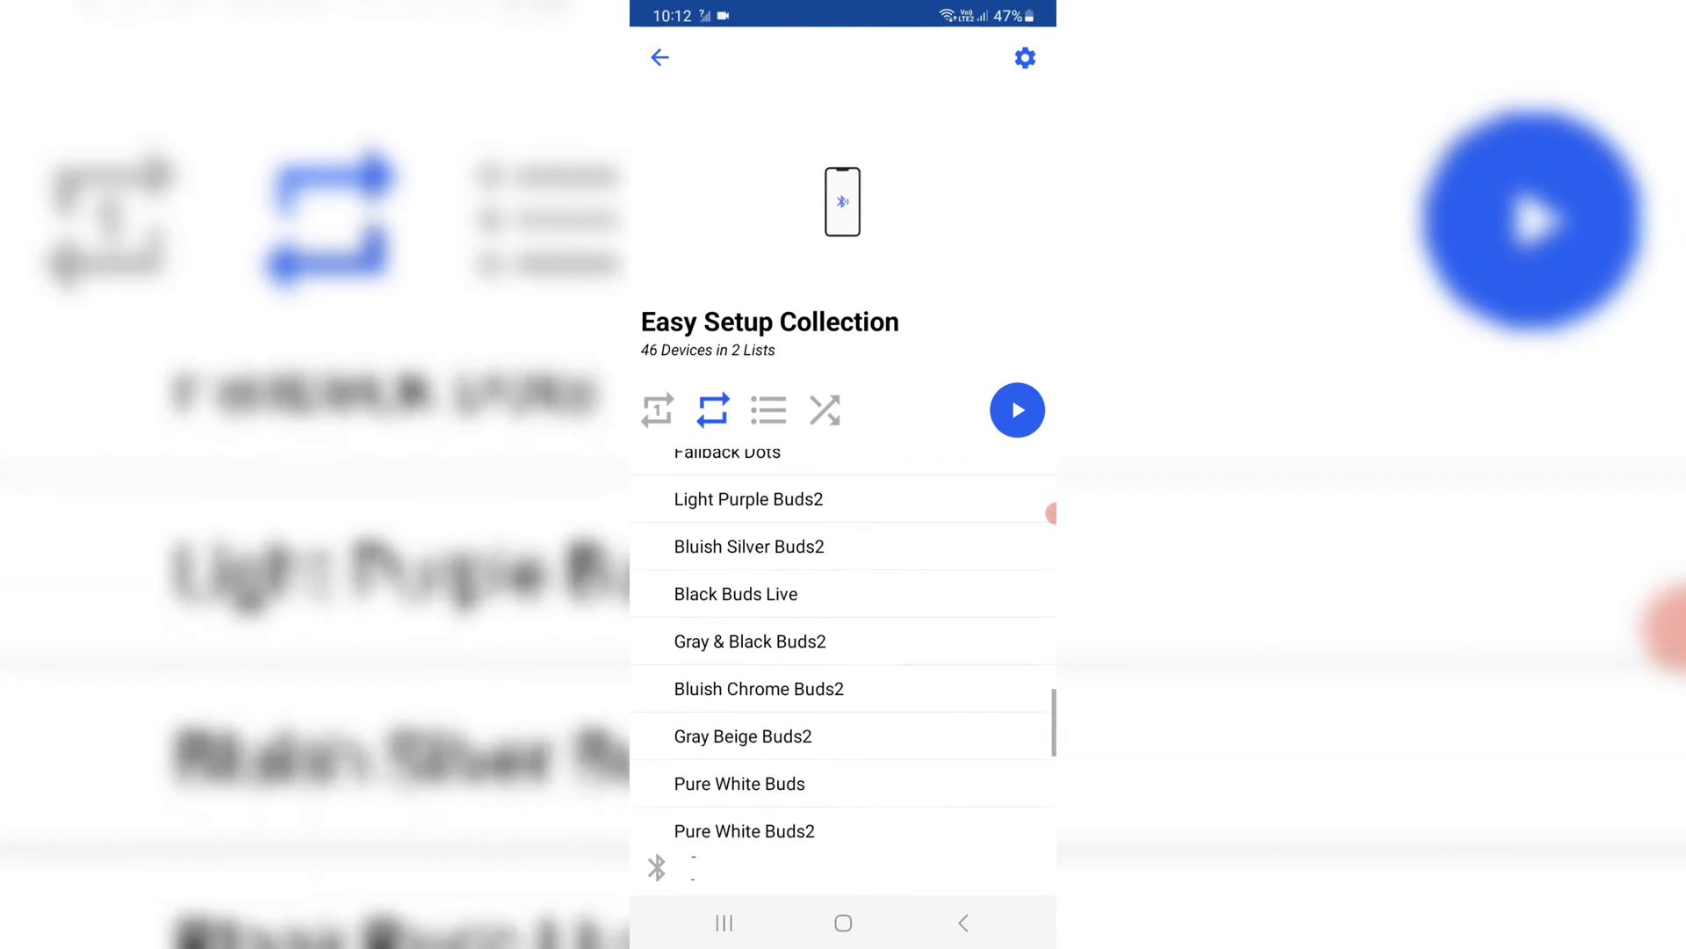
pyautogui.scroll(2, 843, 658)
pyautogui.scroll(2, 844, 658)
pyautogui.click(660, 58)
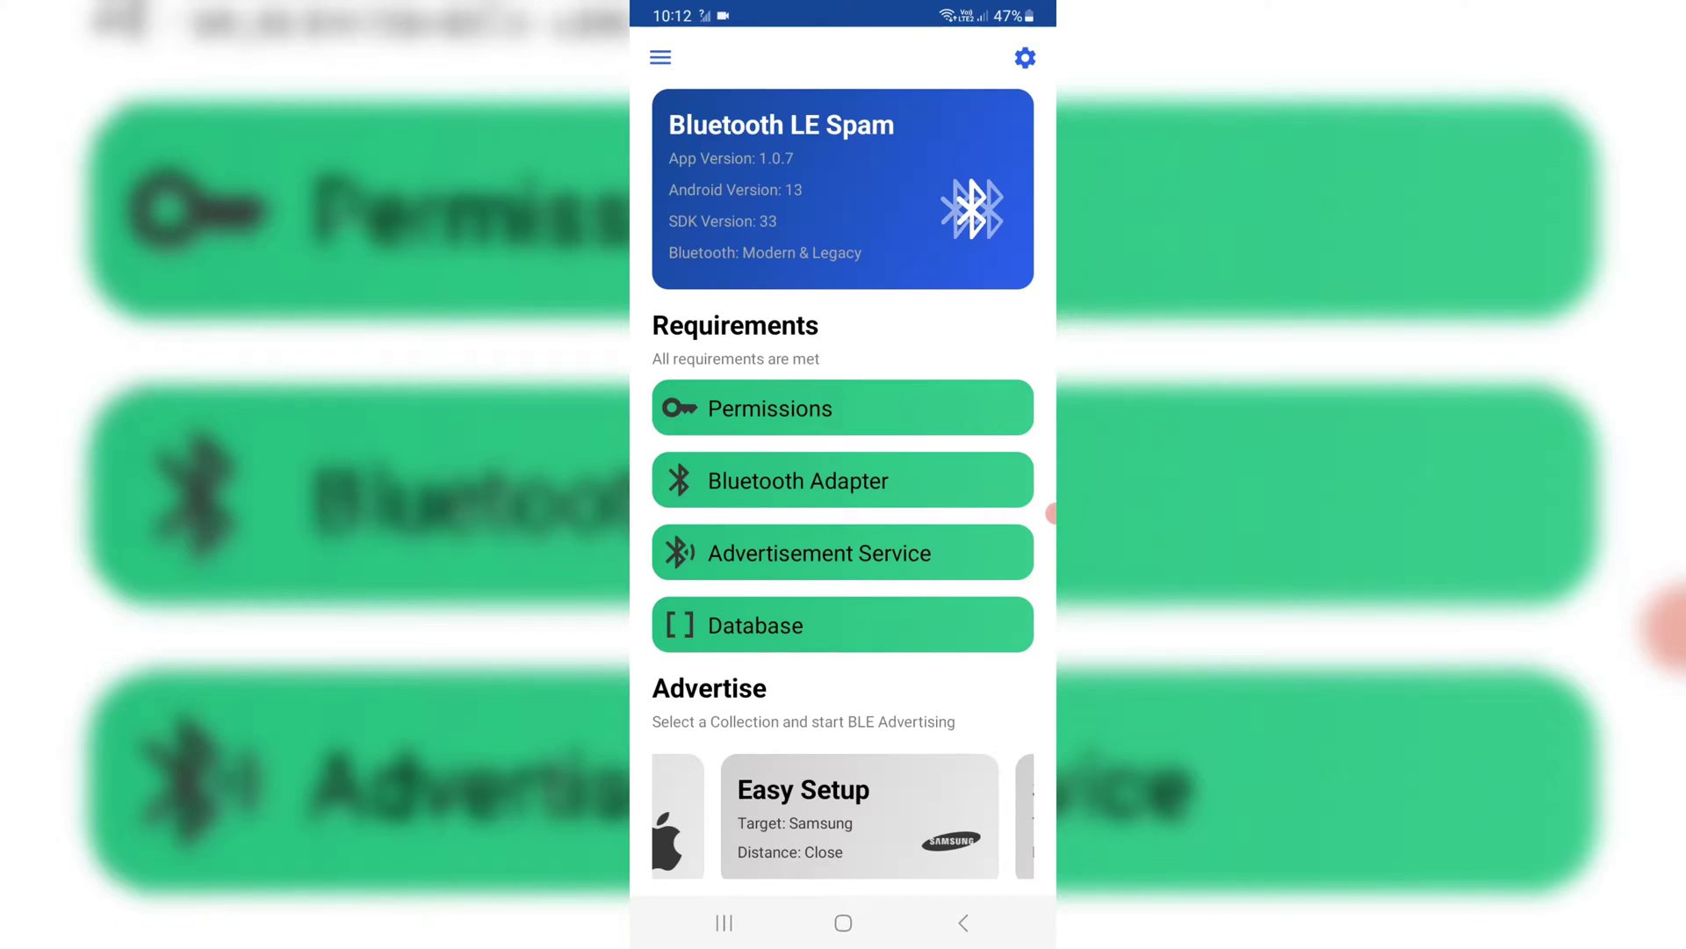
pyautogui.moveTo(949, 817); pyautogui.dragTo(711, 817)
pyautogui.click(844, 810)
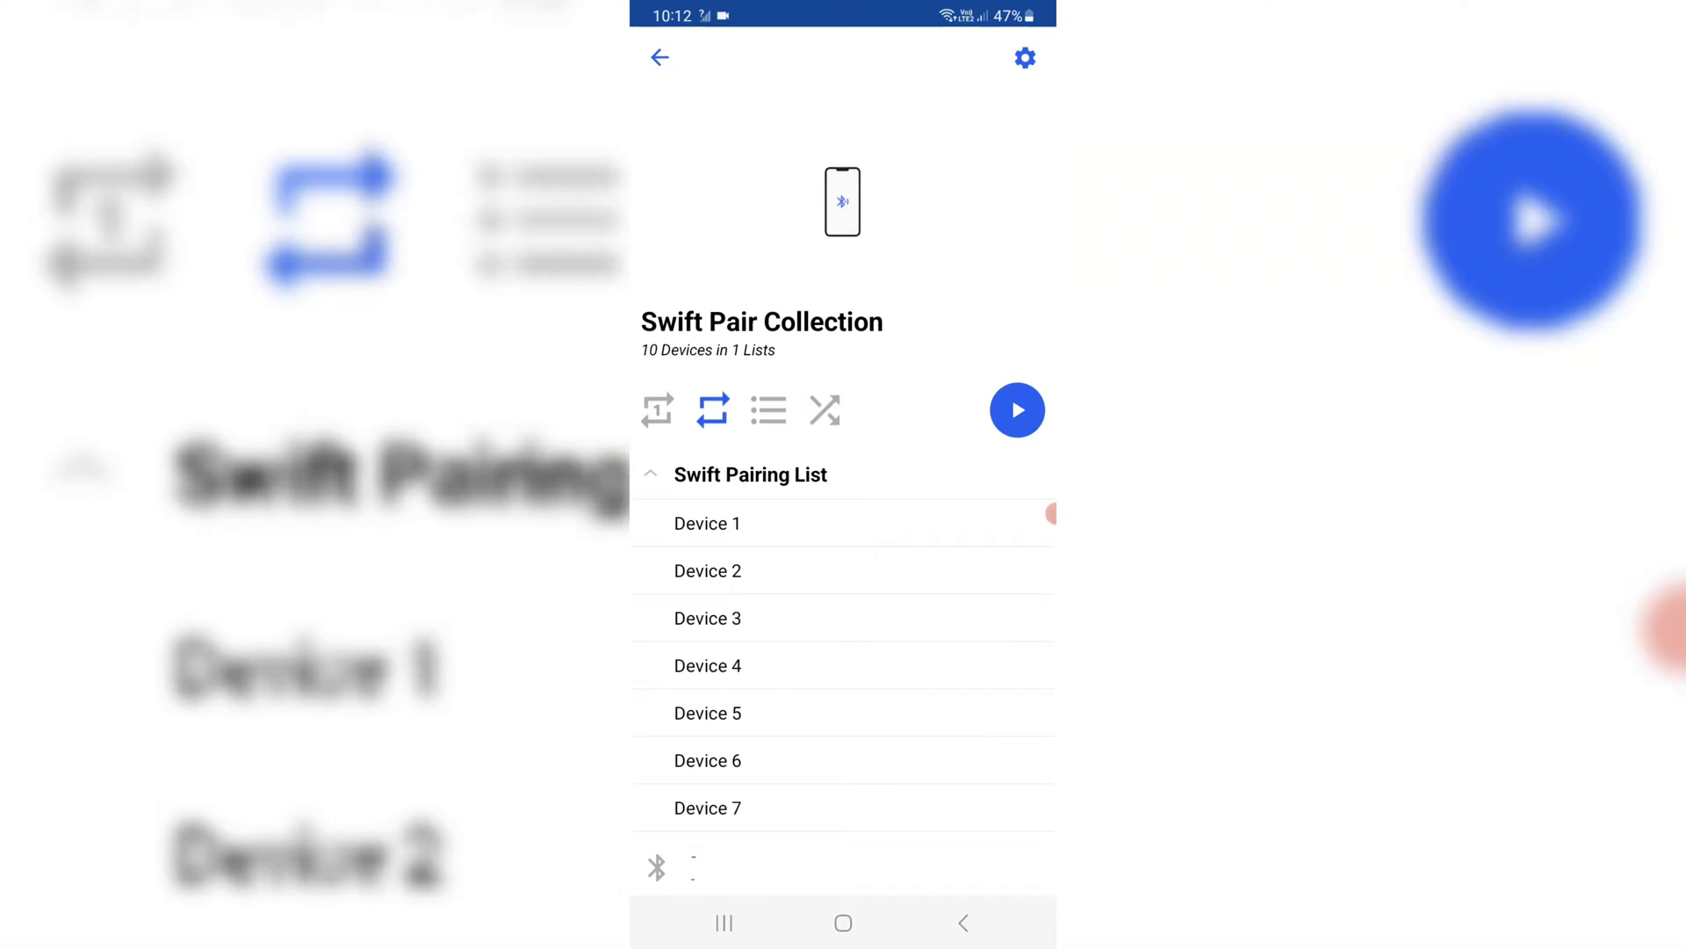
pyautogui.scroll(-3, 843, 659)
pyautogui.click(660, 56)
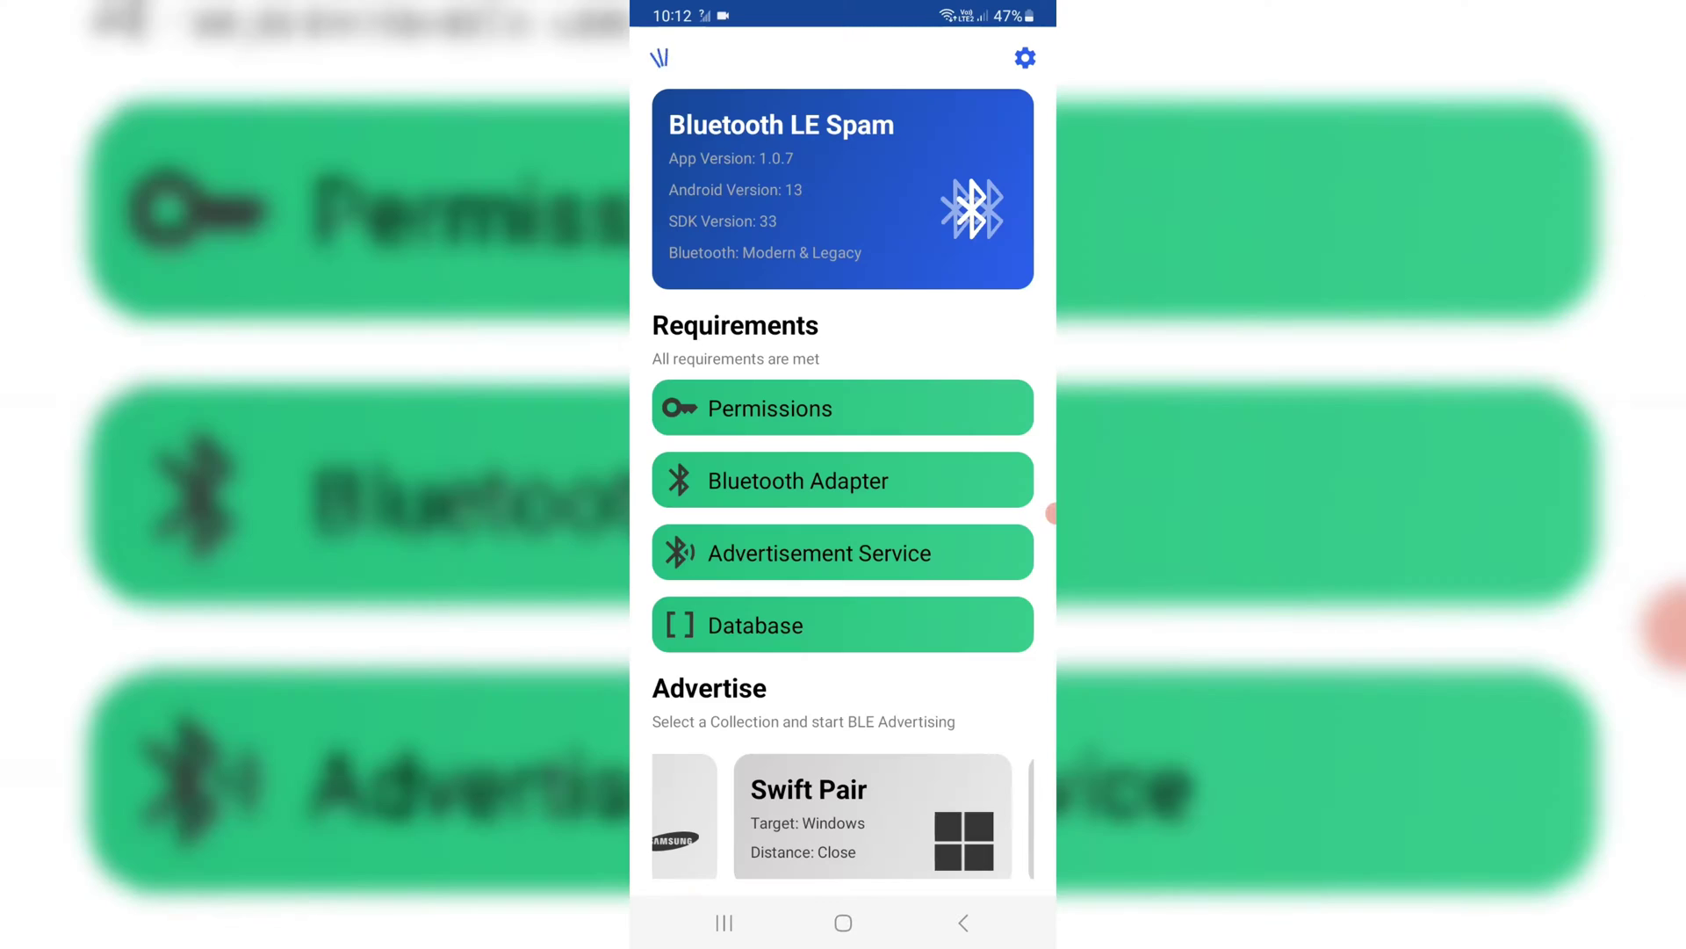
pyautogui.moveTo(948, 817); pyautogui.dragTo(712, 818)
pyautogui.click(843, 811)
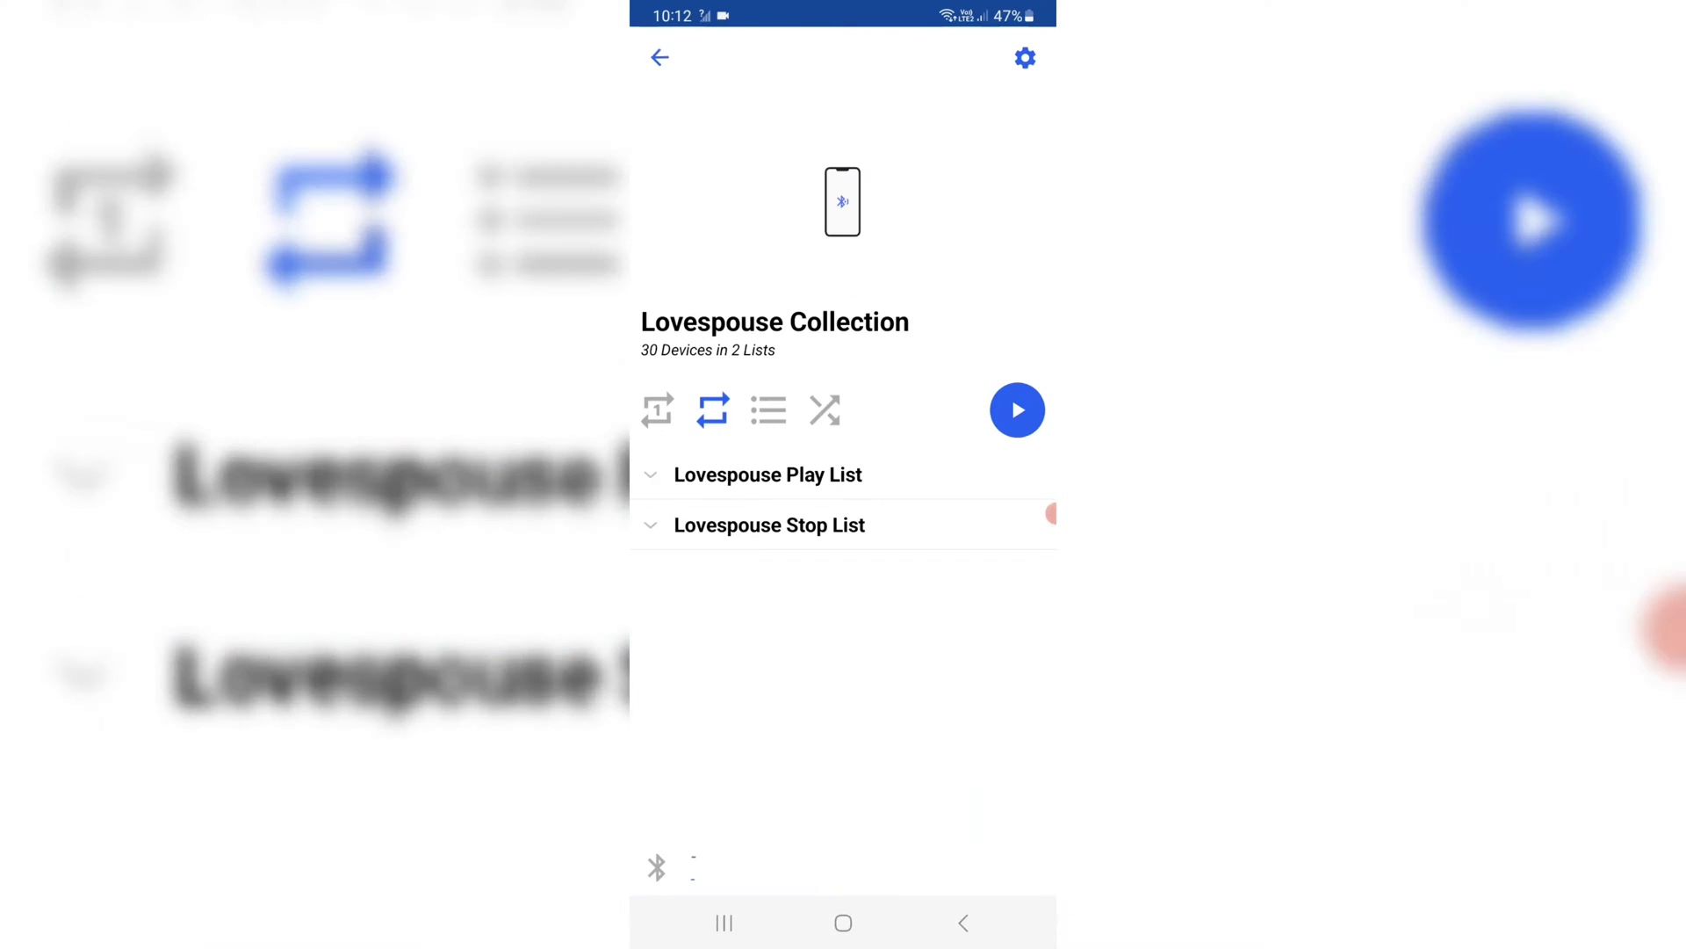
pyautogui.click(767, 475)
pyautogui.scroll(-3, 843, 660)
pyautogui.scroll(3, 844, 660)
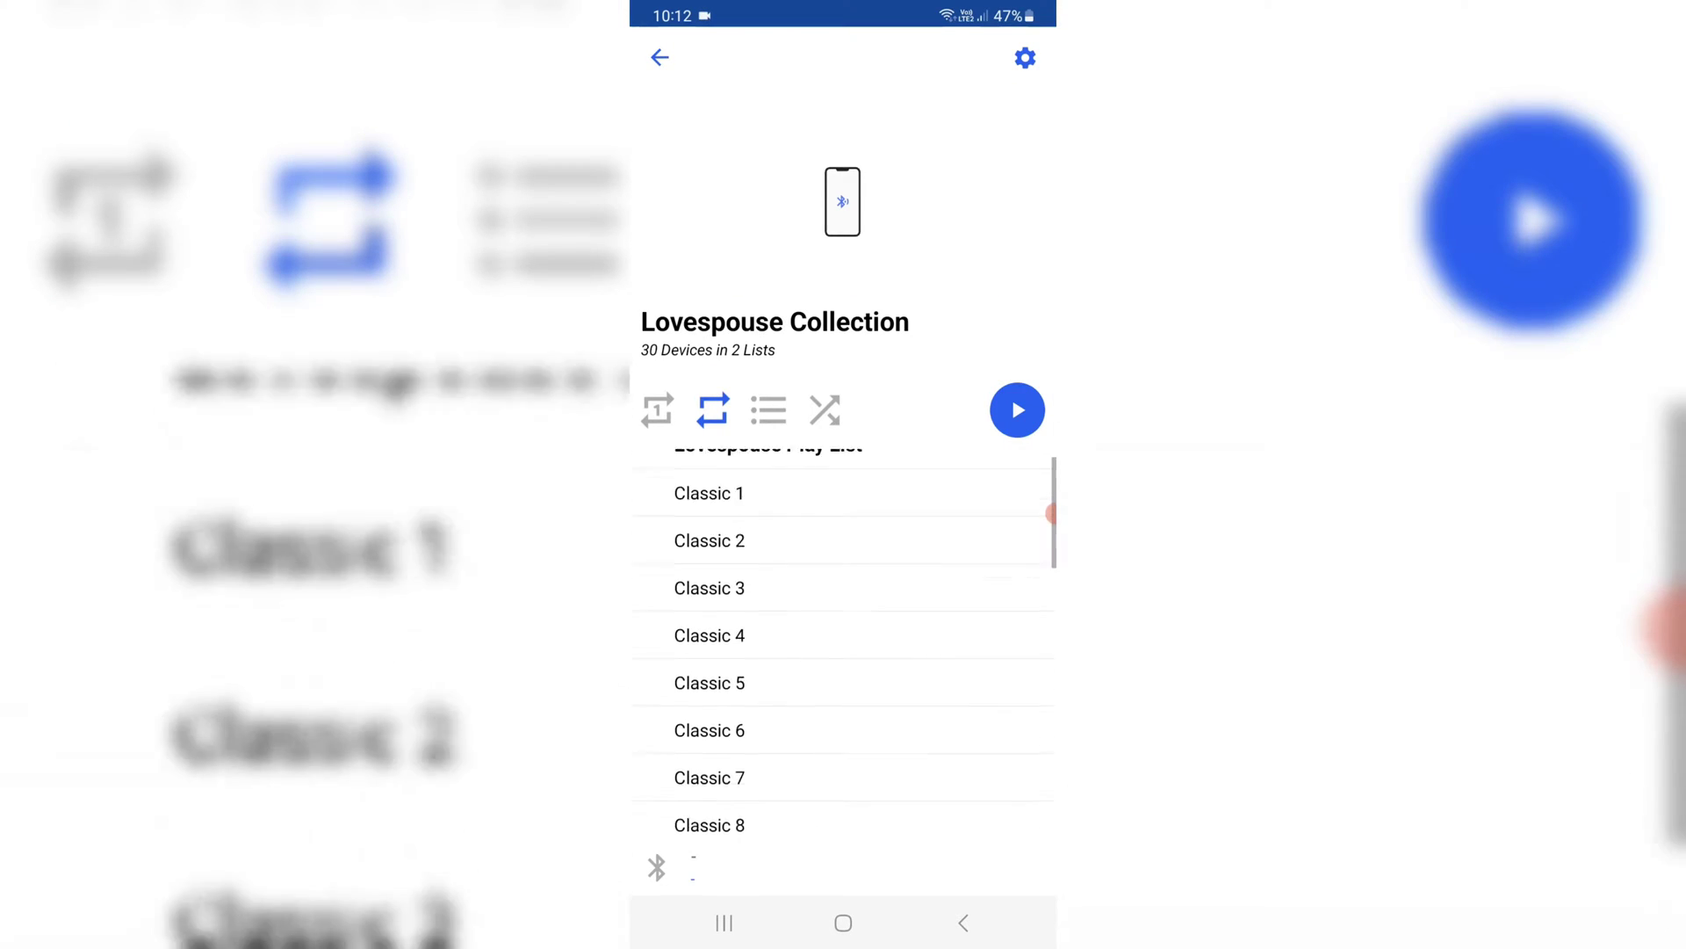
pyautogui.scroll(-3, 843, 660)
pyautogui.scroll(-1, 843, 647)
pyautogui.scroll(-5, 843, 646)
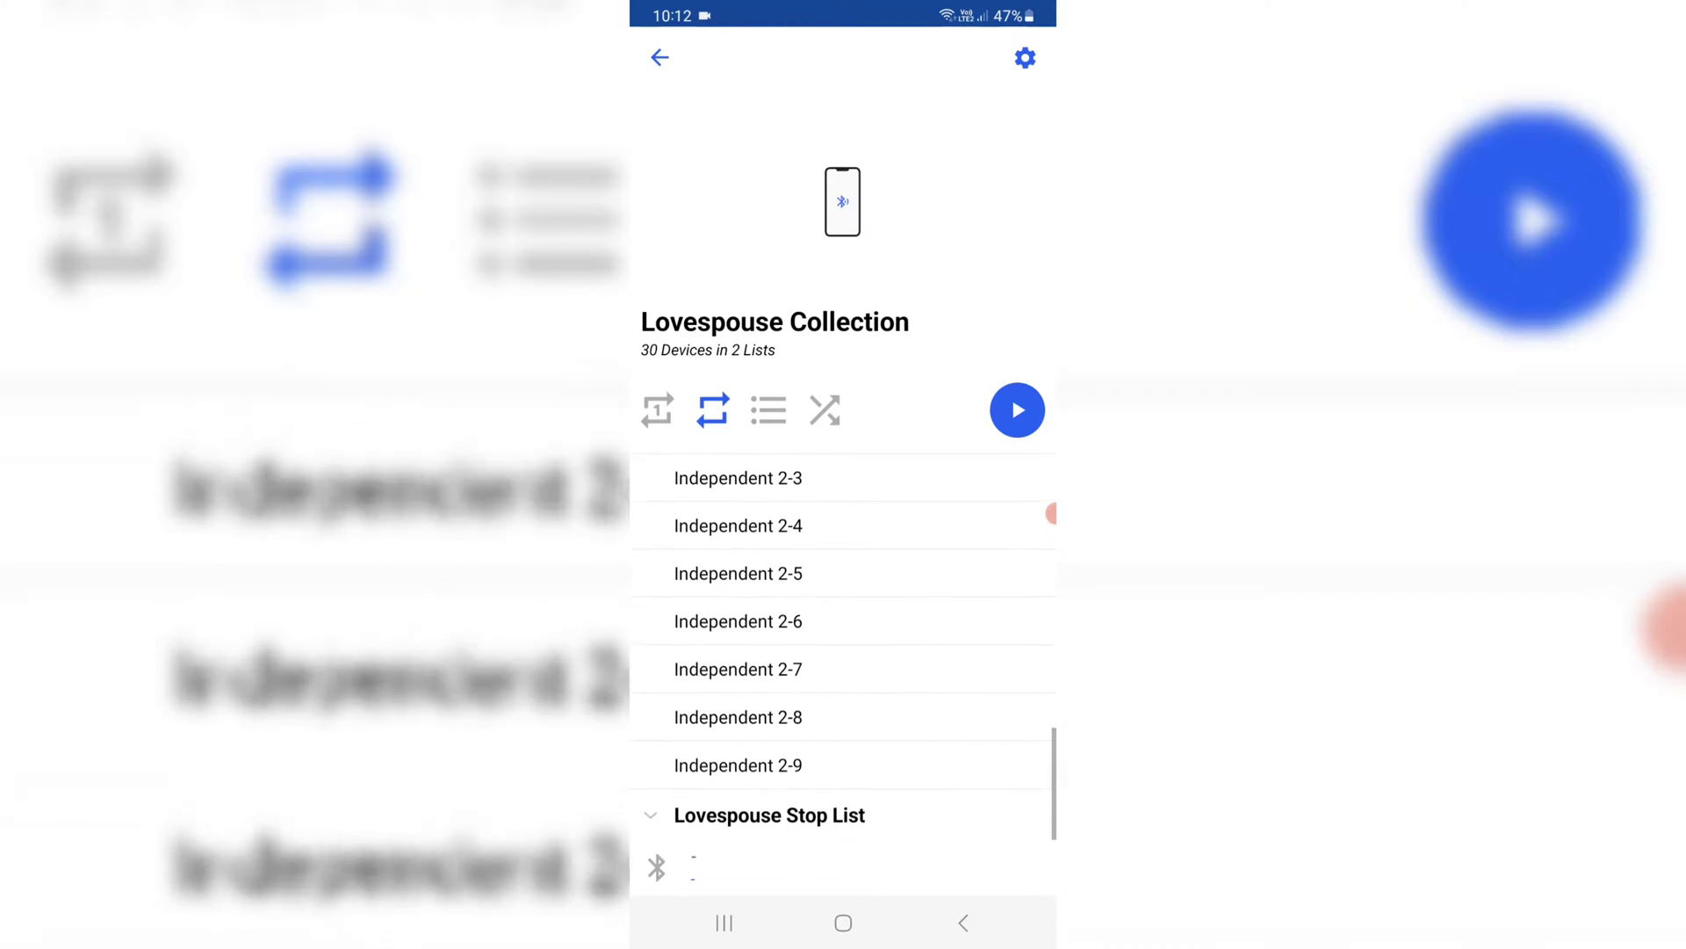
pyautogui.click(770, 816)
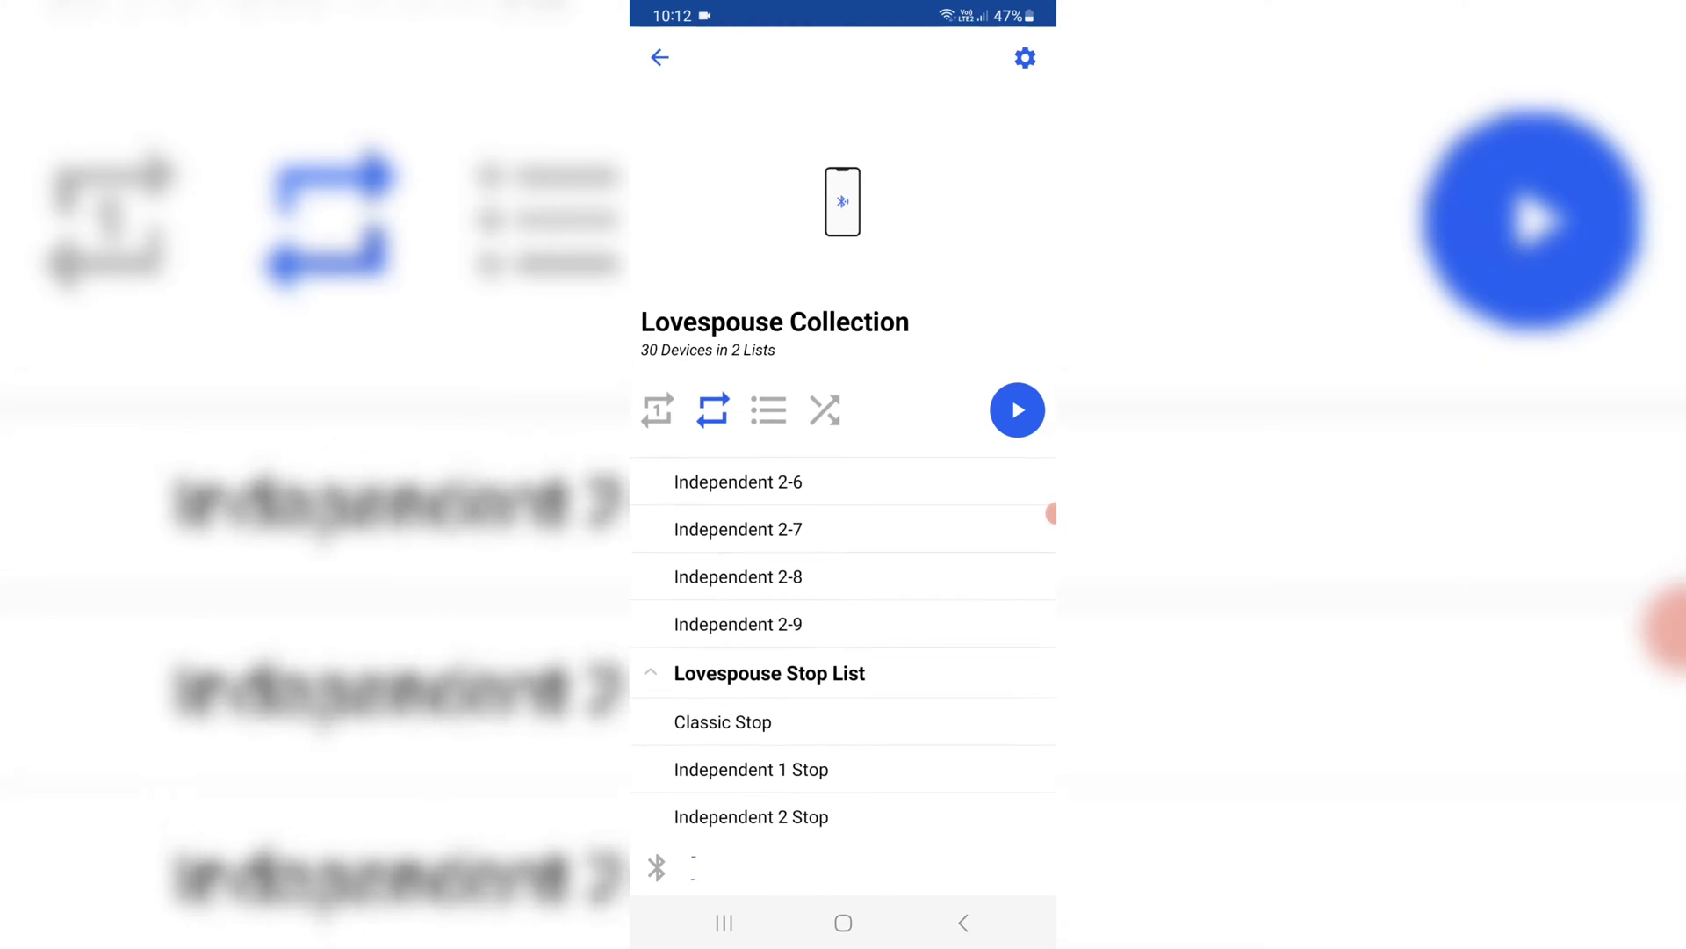
pyautogui.click(659, 57)
pyautogui.scroll(-1, 844, 474)
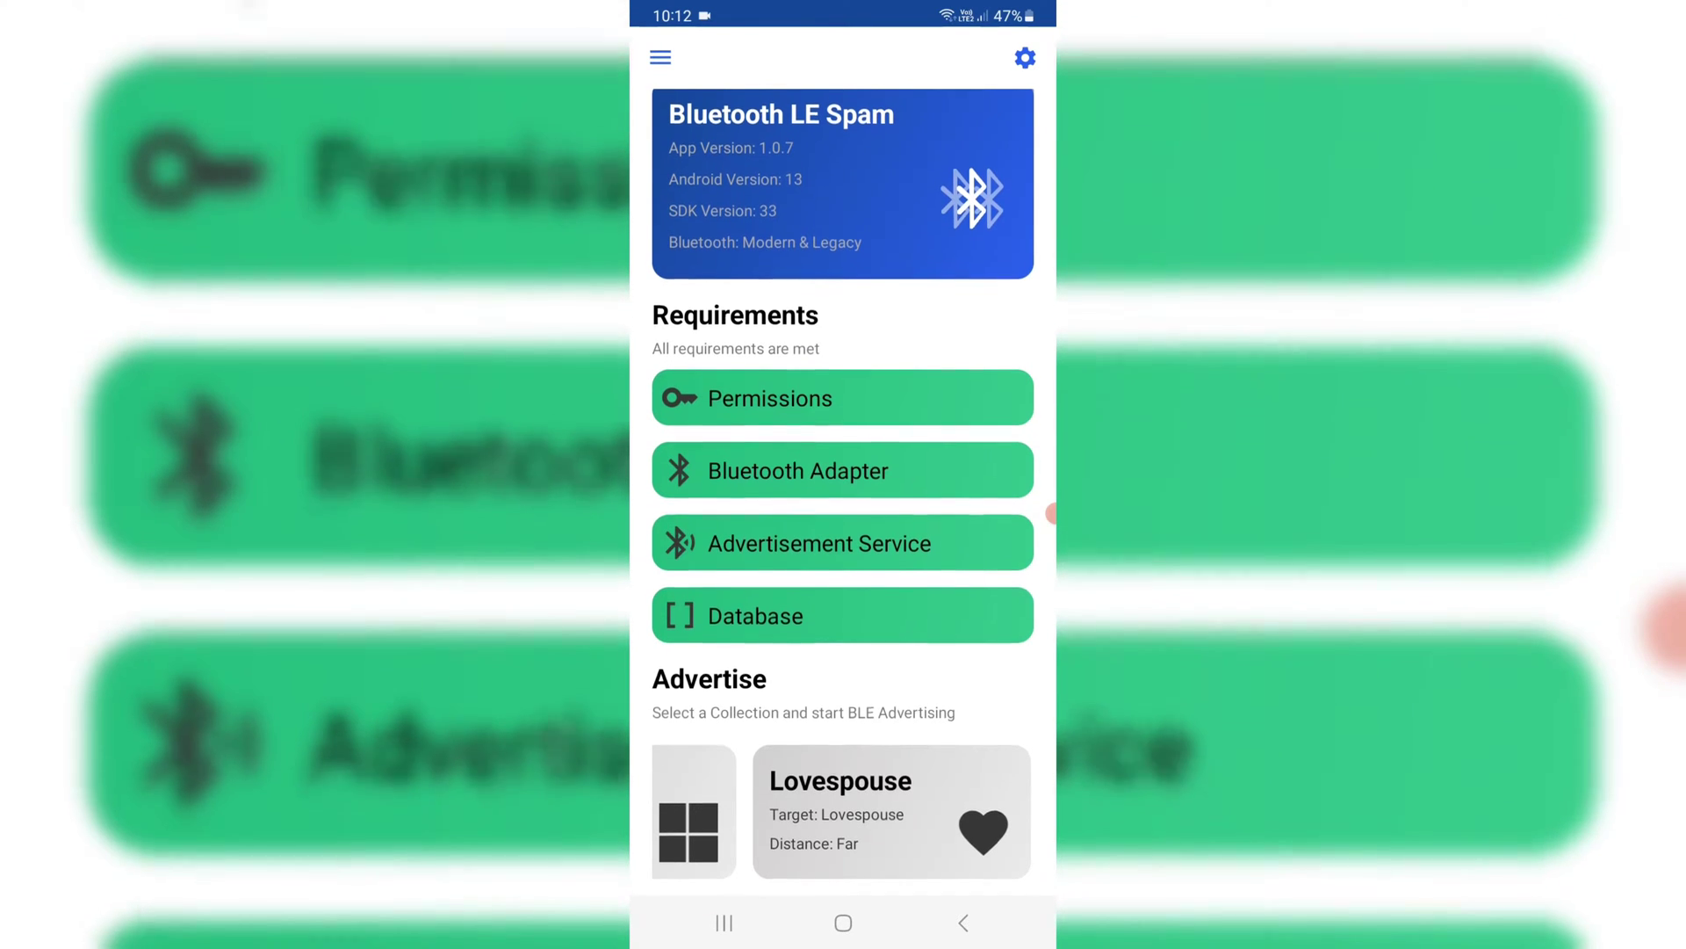
pyautogui.scroll(1, 843, 475)
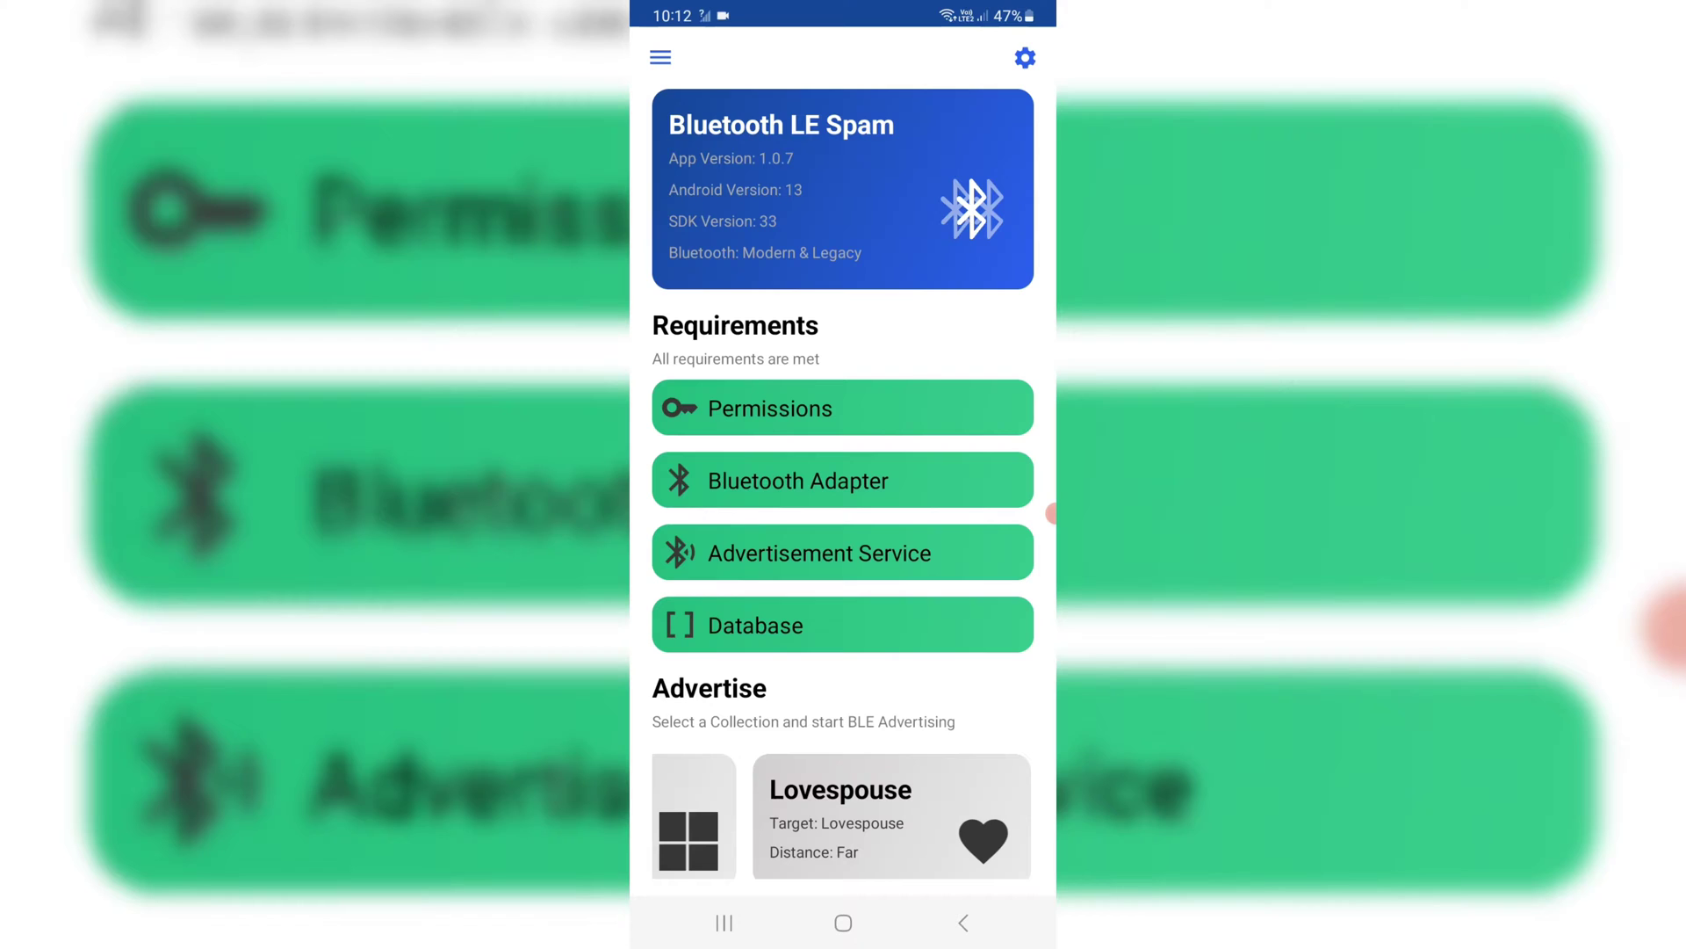
pyautogui.click(1025, 56)
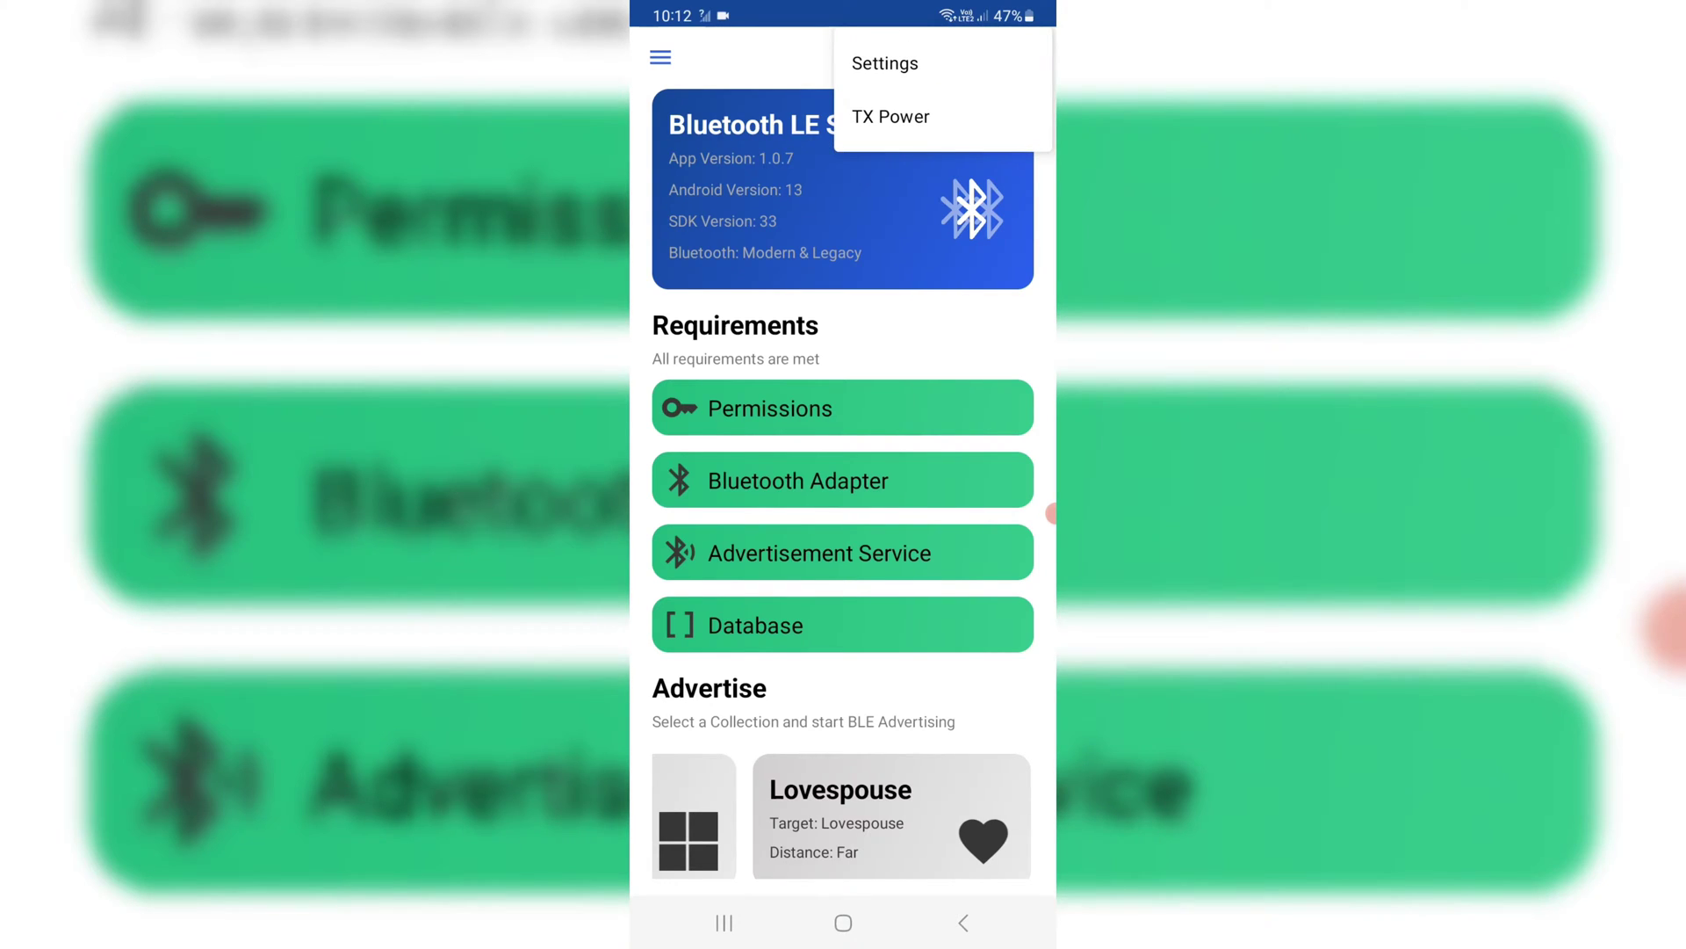
pyautogui.click(891, 117)
pyautogui.click(950, 533)
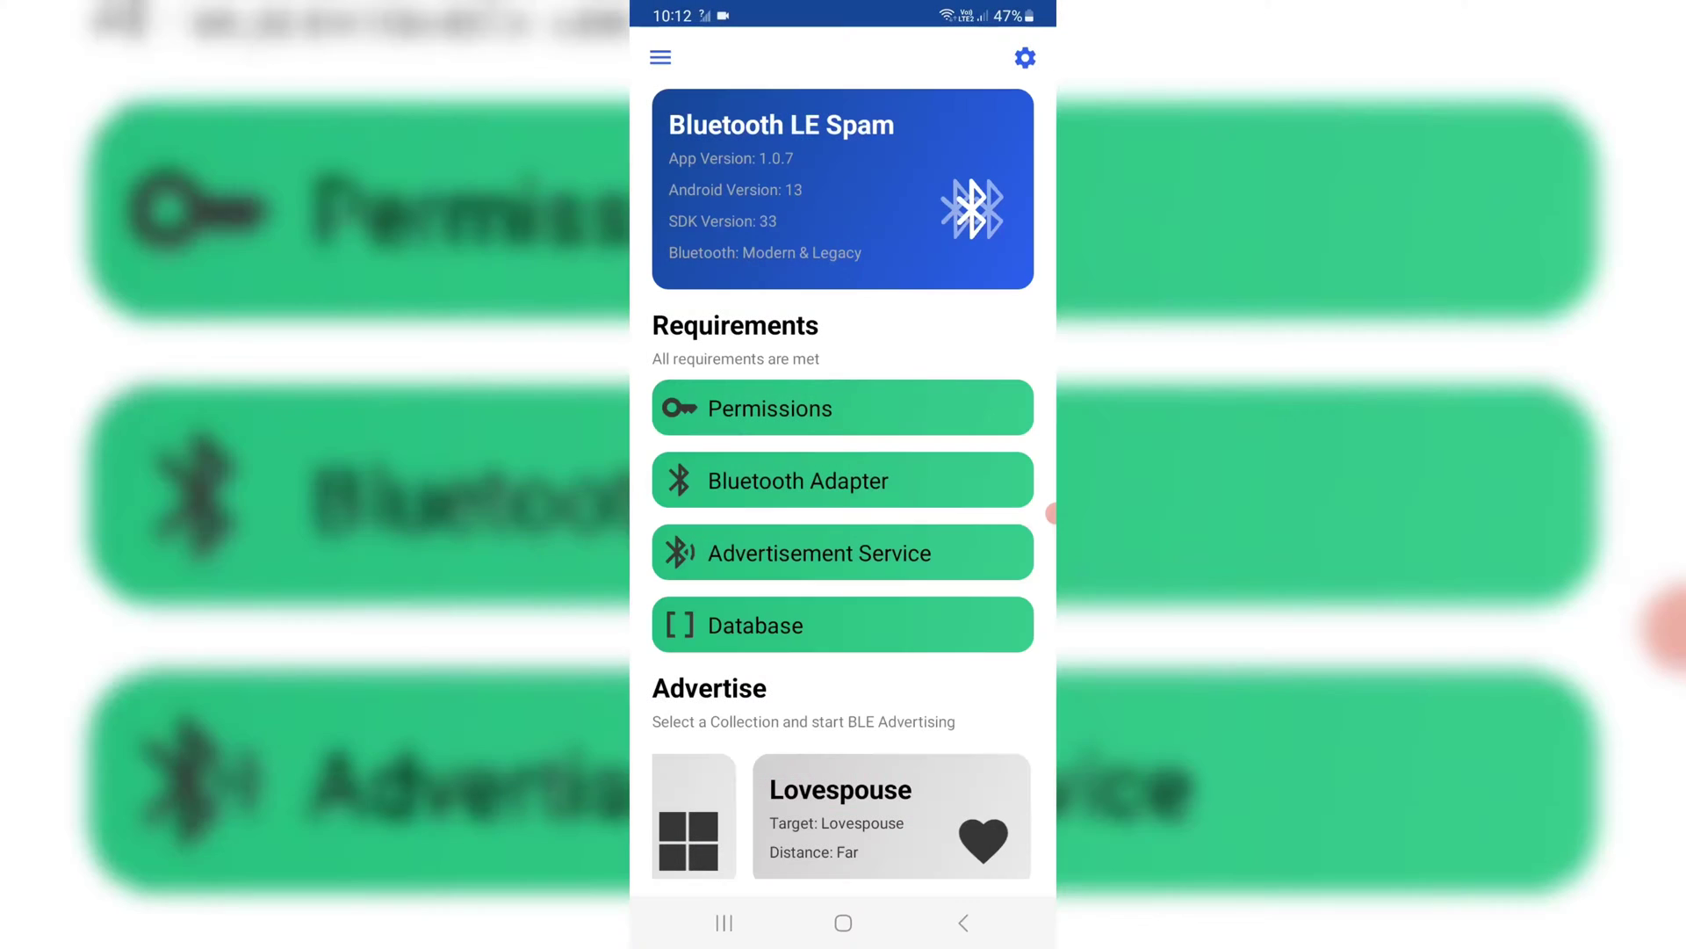
pyautogui.click(1025, 57)
pyautogui.click(891, 61)
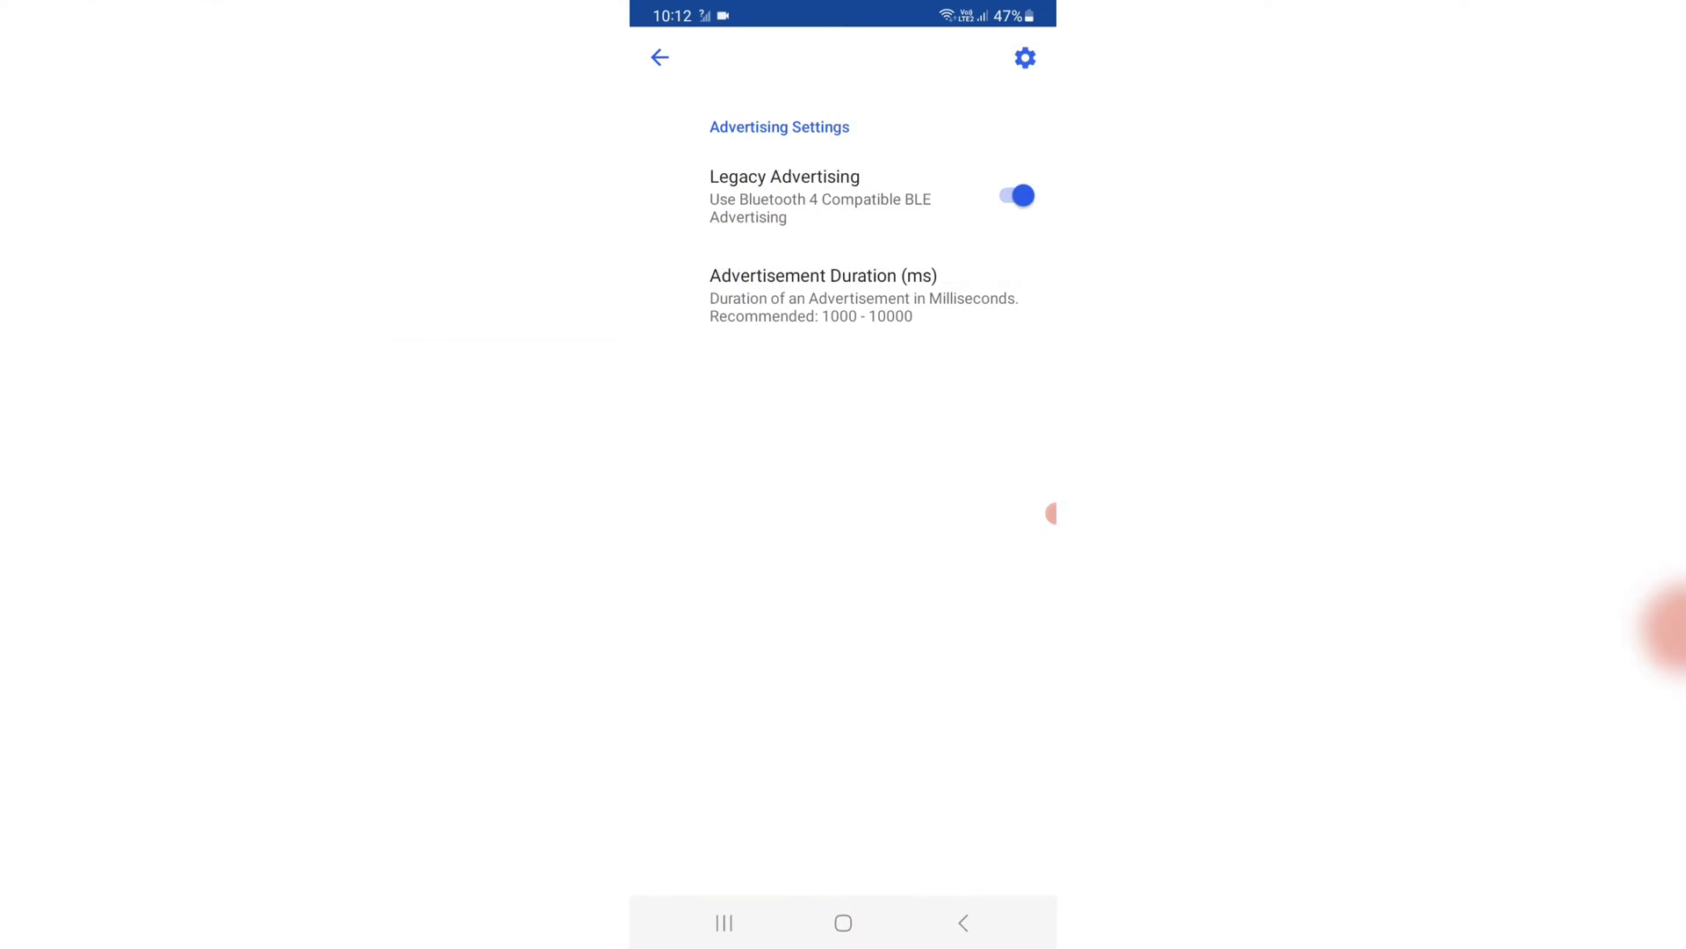
pyautogui.click(964, 923)
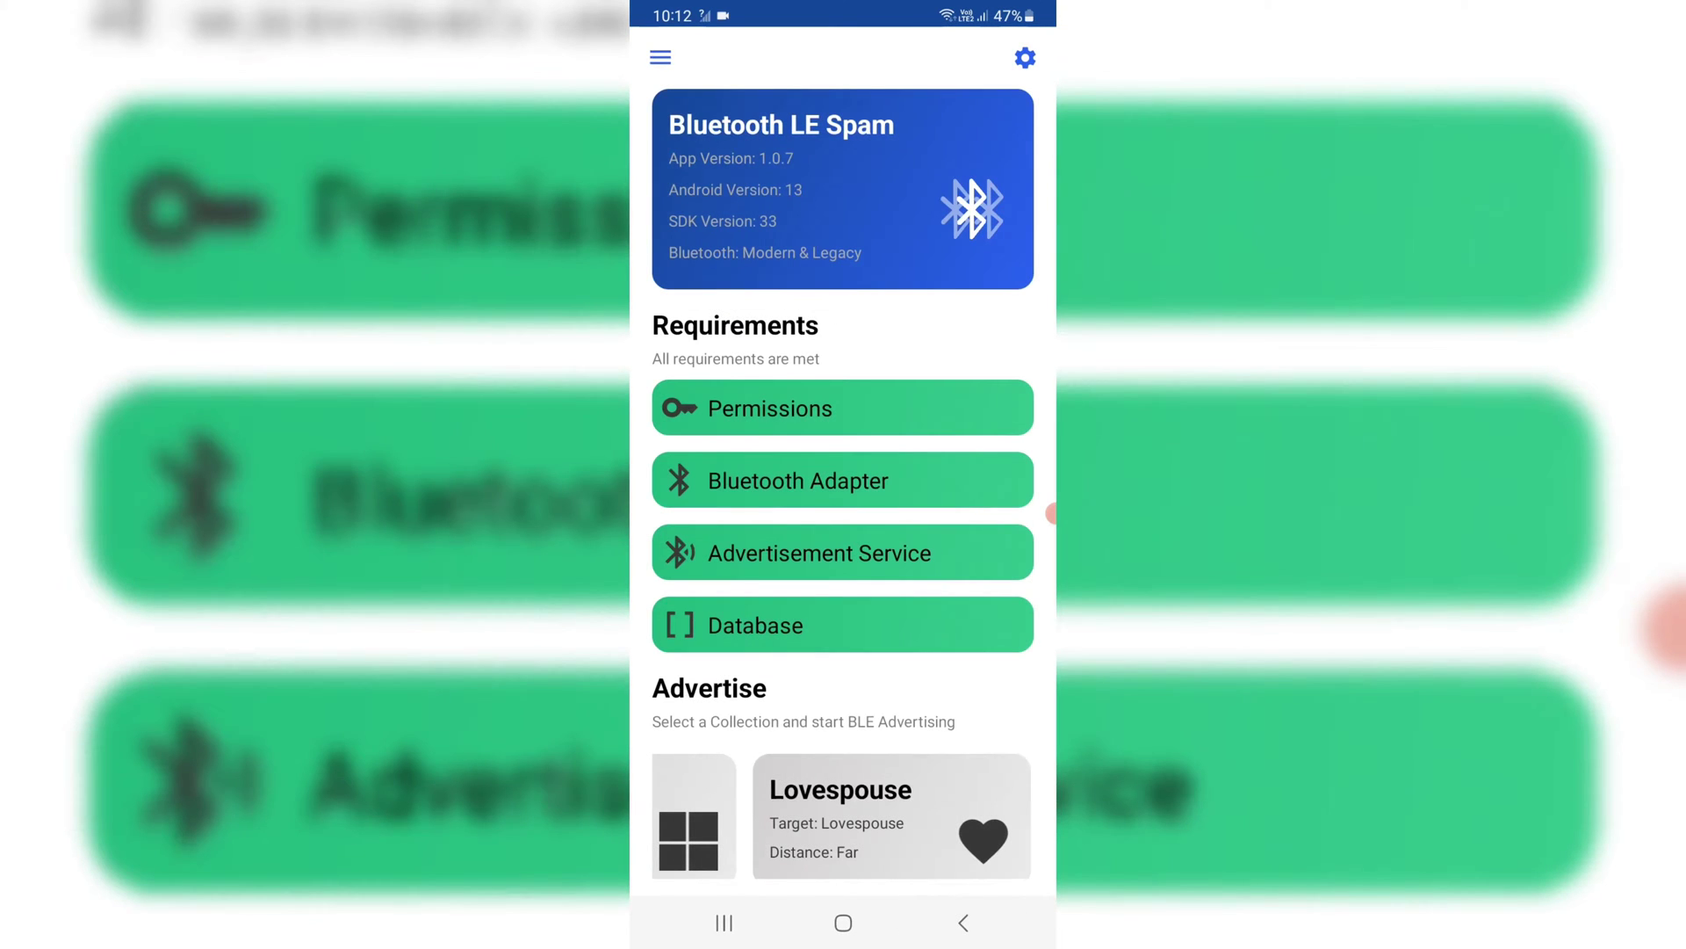
# - Leave Bluetooth LE Spam and start BLE Spam's Android Fastpair attack
pyautogui.click(964, 923)
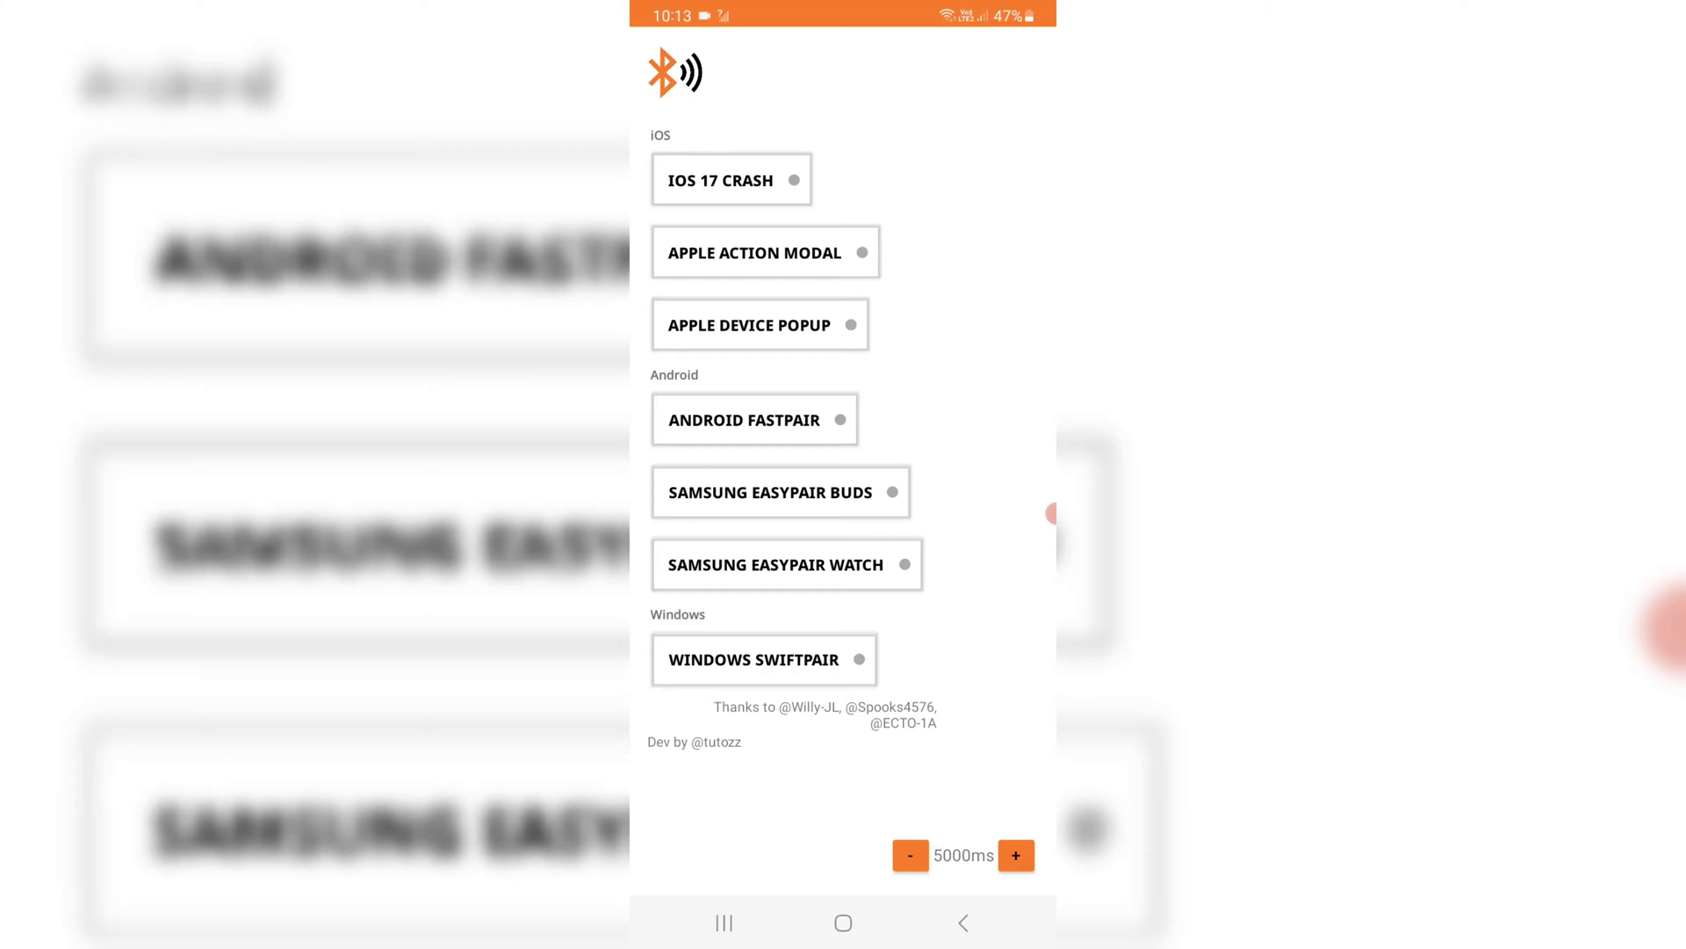
pyautogui.click(754, 419)
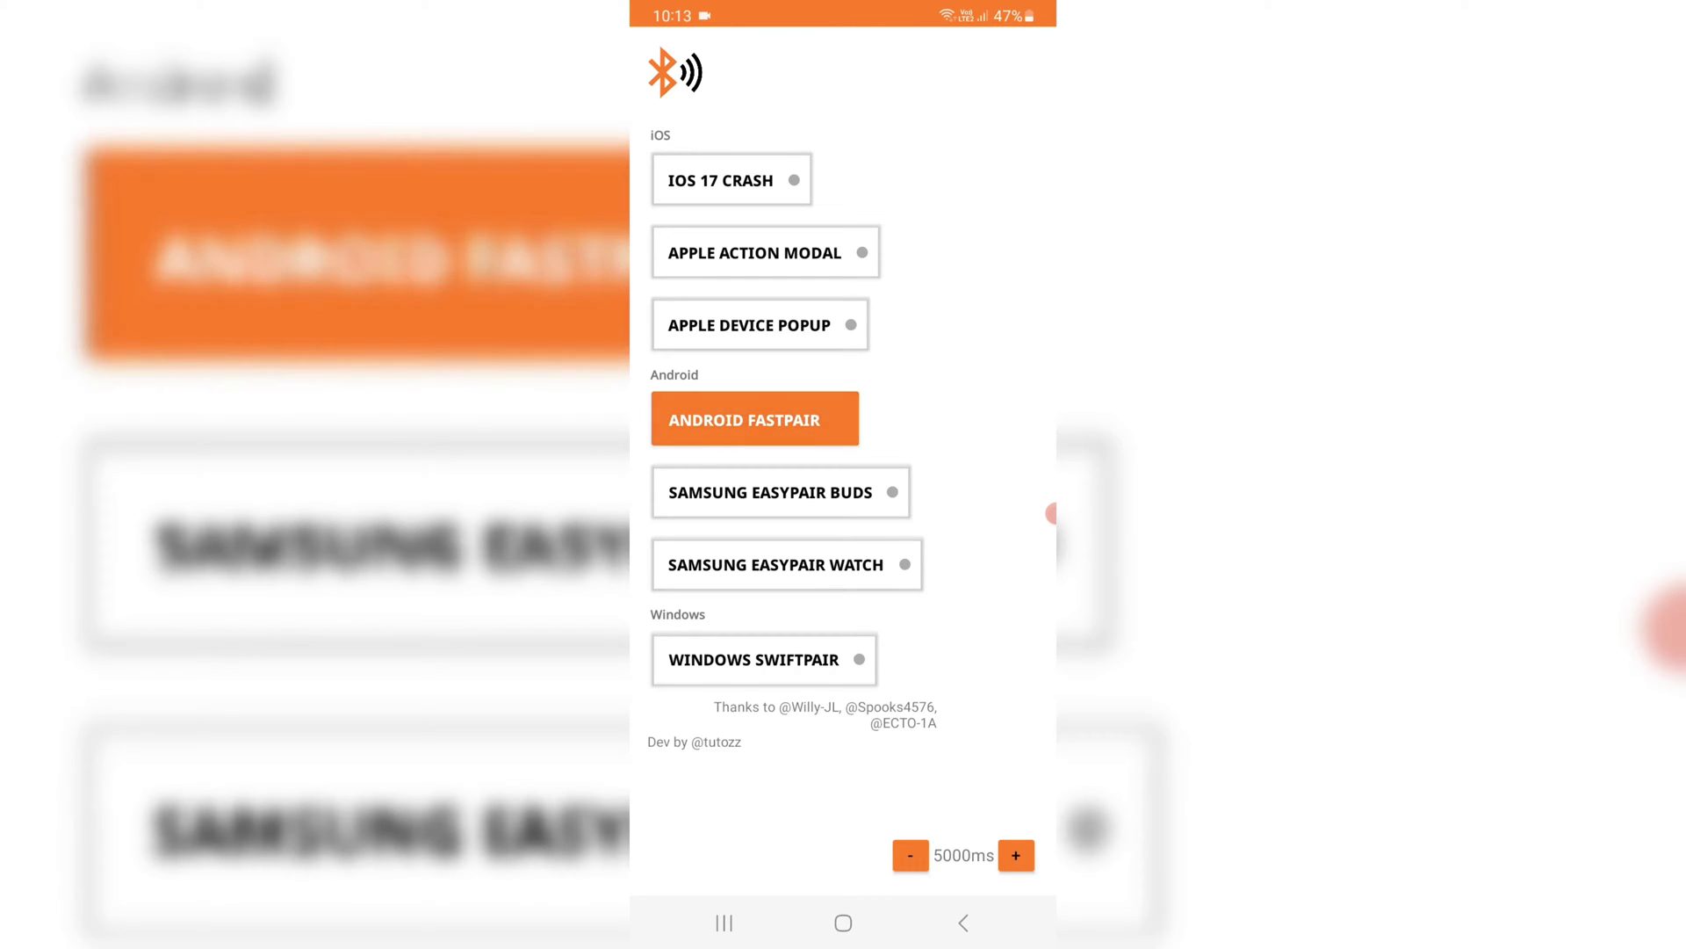